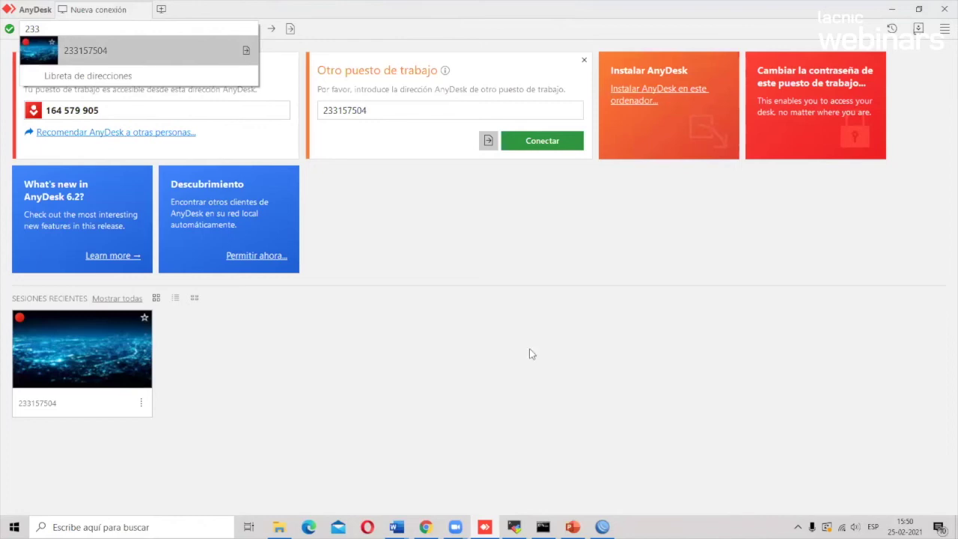
Step: Retry the connection to the unreachable remote computer five times
left_click(508, 330)
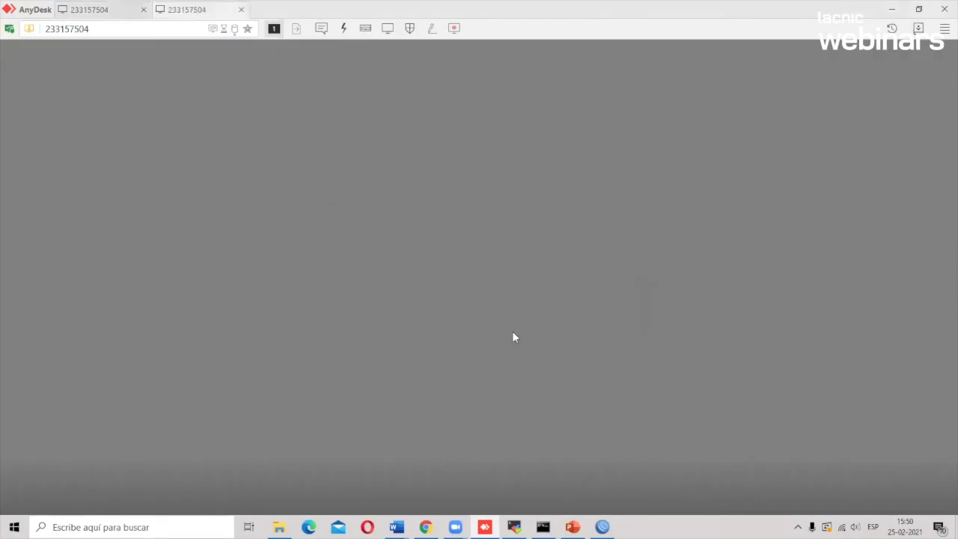
left_click(512, 331)
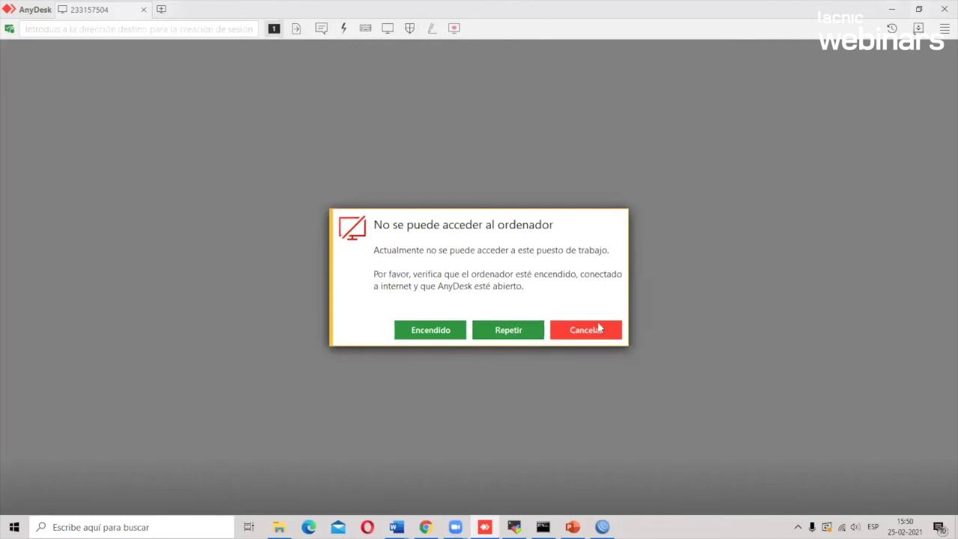
left_click(509, 330)
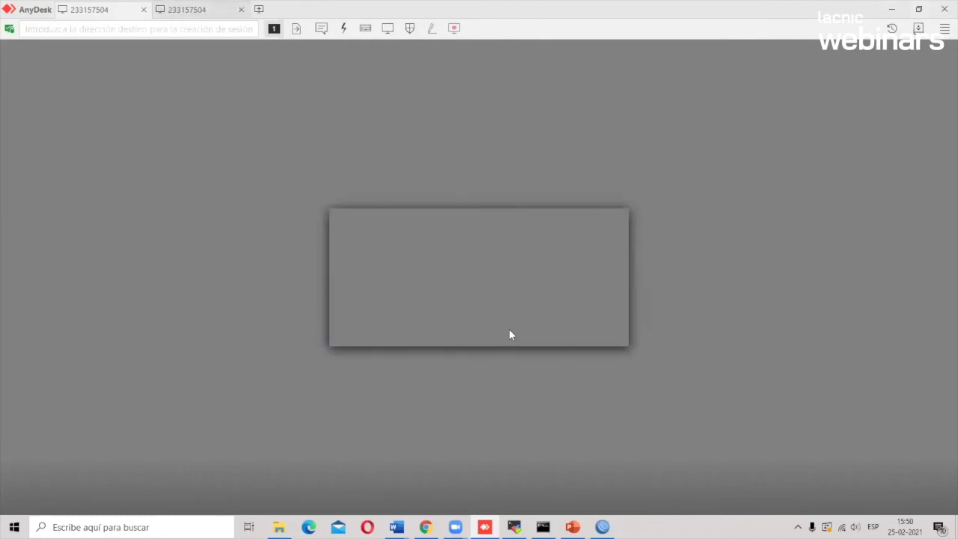
left_click(504, 331)
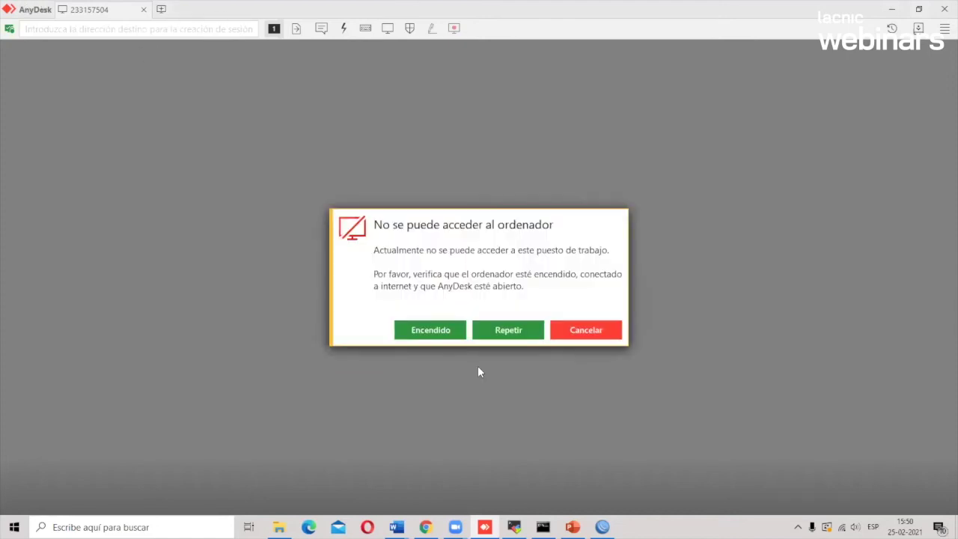
left_click(505, 334)
Step: Re-enter the remote ID beginning with 233, then switch over to WinBox
left_click(115, 32)
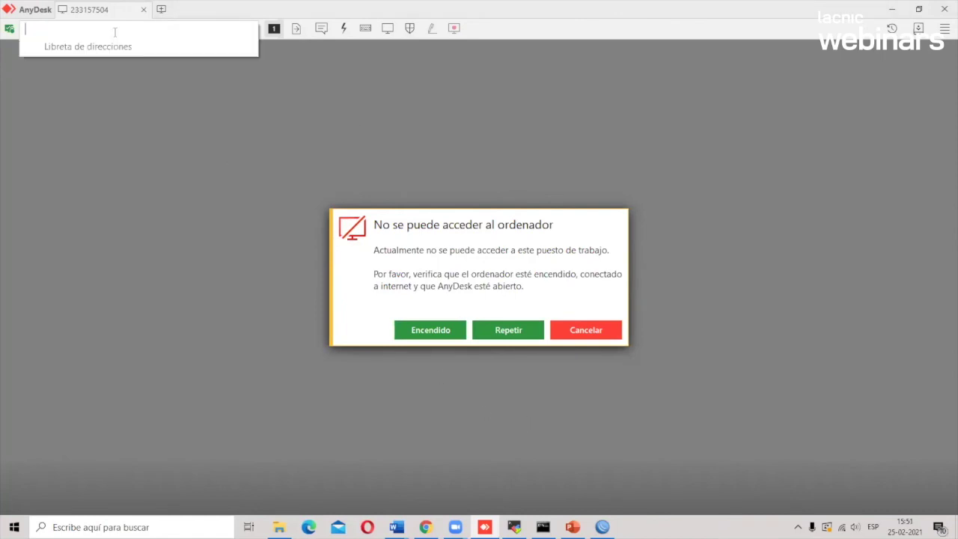
type("233")
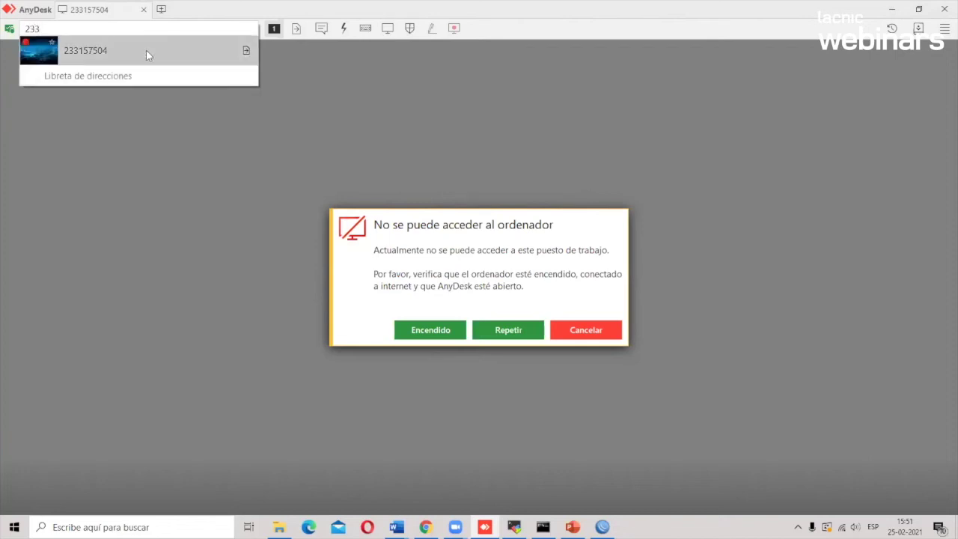
key("Escape")
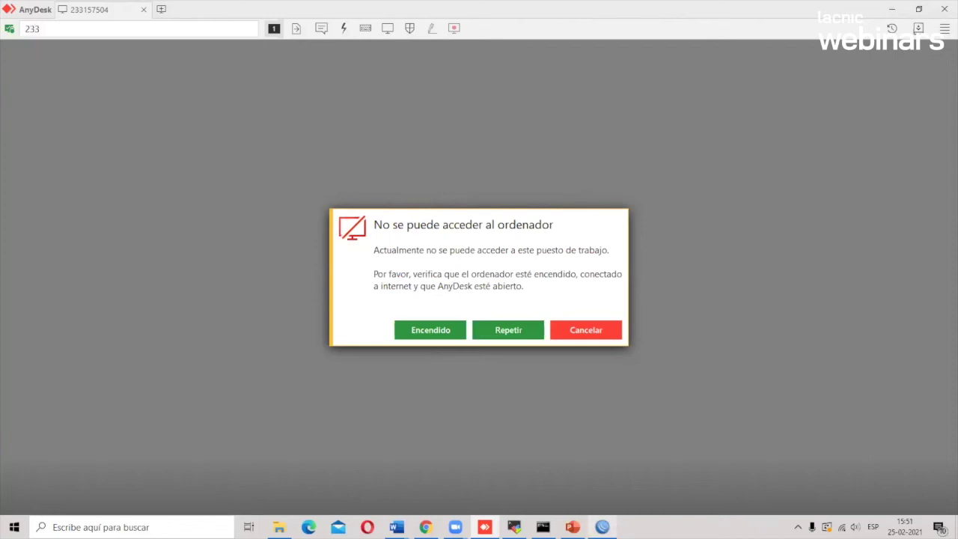
key("alt+Tab")
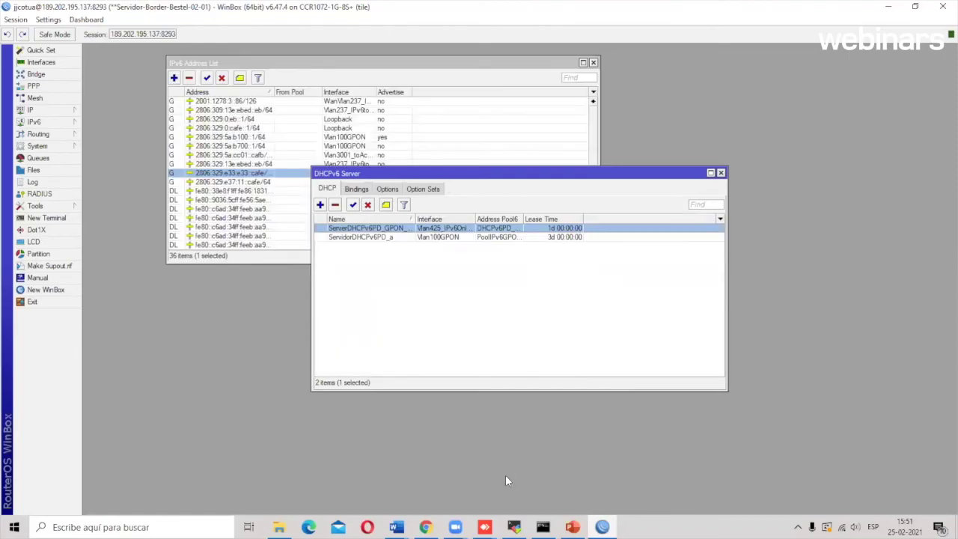
Step: Switch from WinBox back to the AnyDesk remote session
key("alt+Tab")
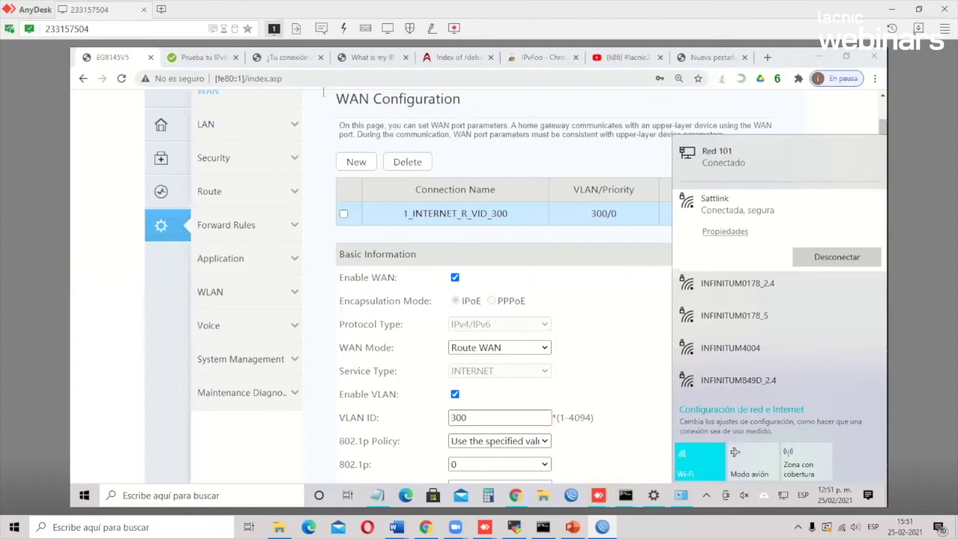
Step: Reload the router's login page at [fe80::1] without the page path
left_click_drag(245, 79, 288, 81)
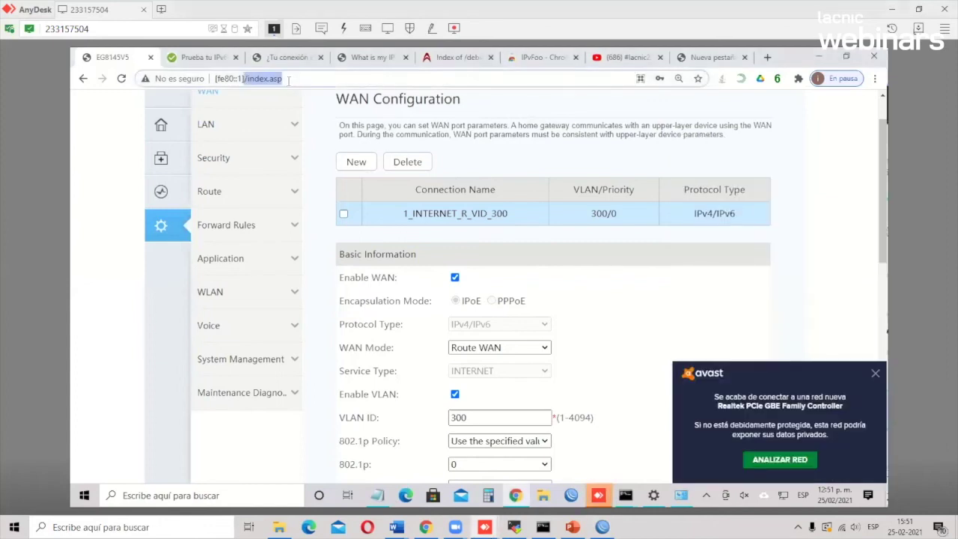
key("BackSpace")
key("Return")
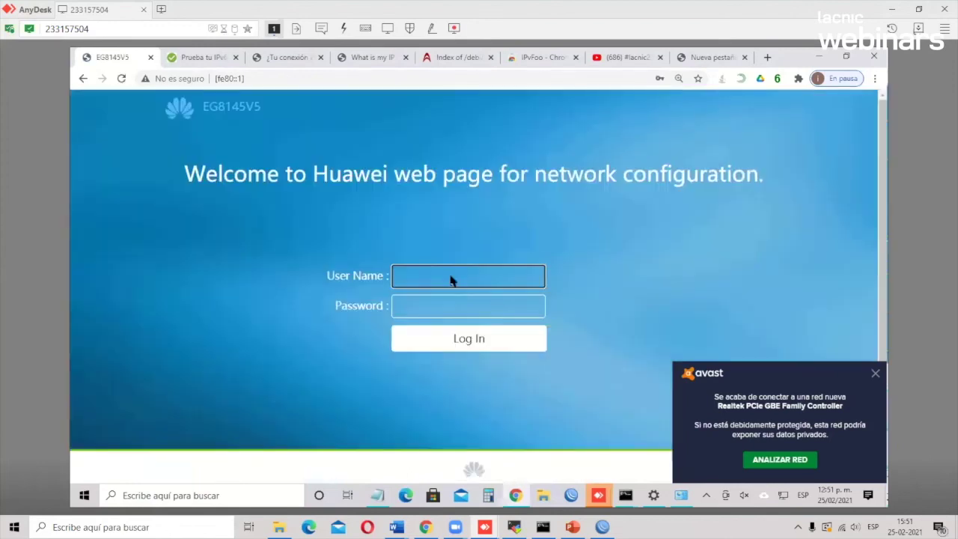
Step: Log in with the saved administrator credentials, open Advanced settings, and dismiss the Avast alert
left_click(449, 276)
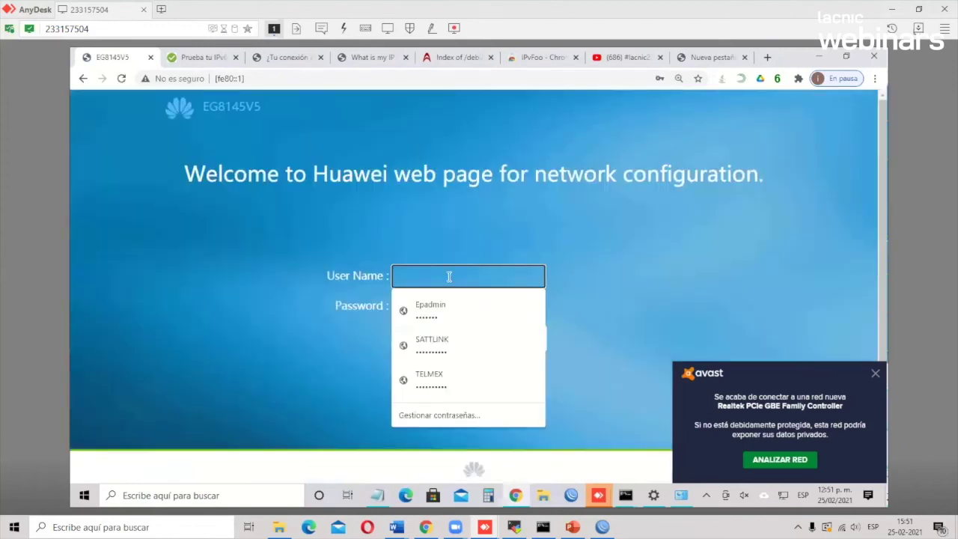
type("Epadmin")
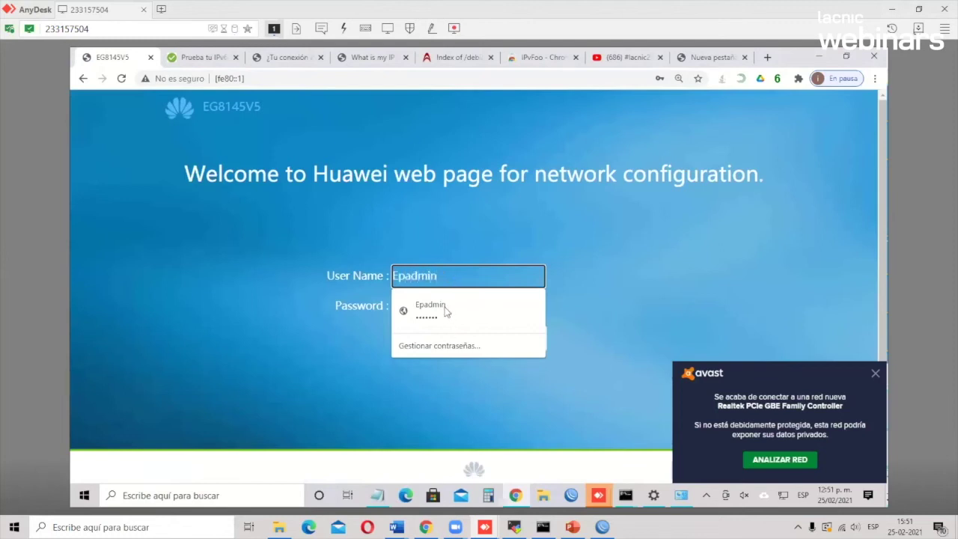
left_click(445, 310)
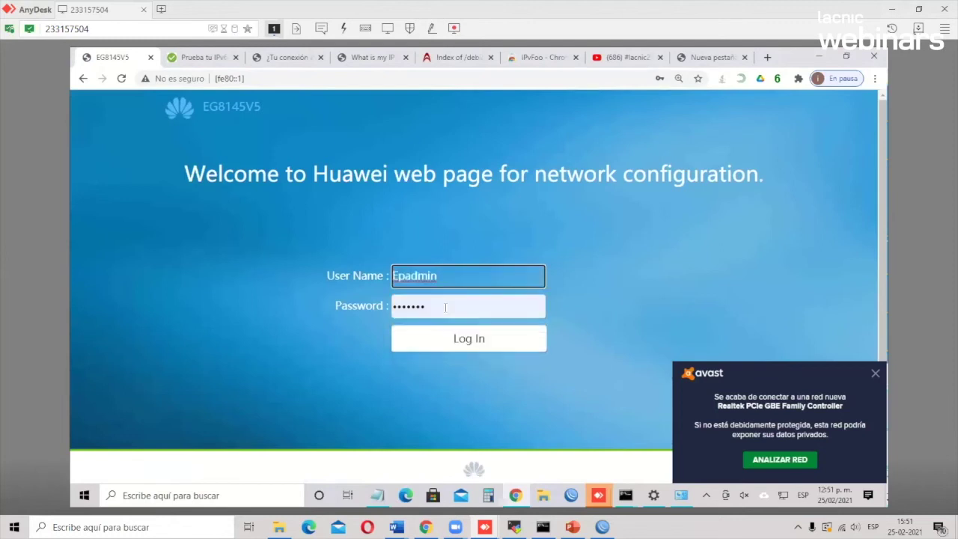
left_click(482, 340)
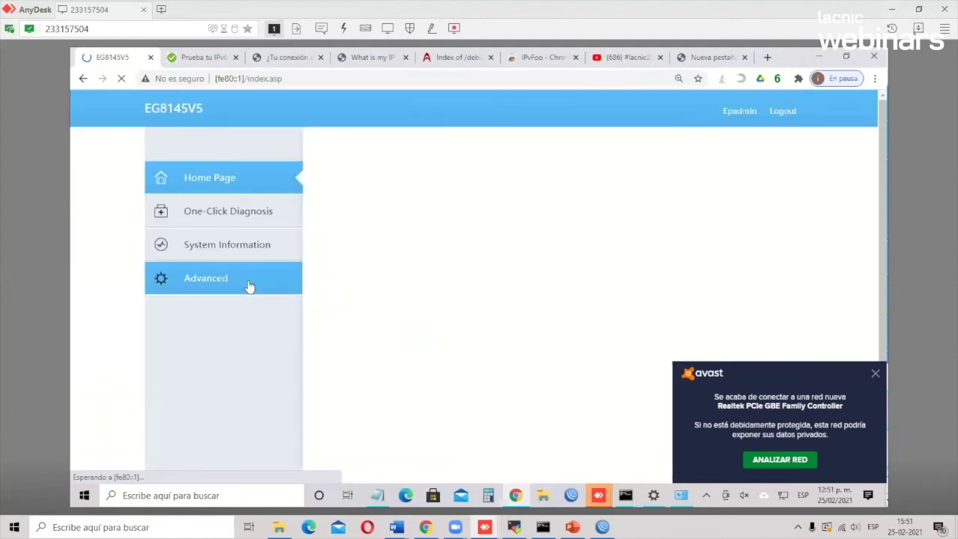
left_click(250, 285)
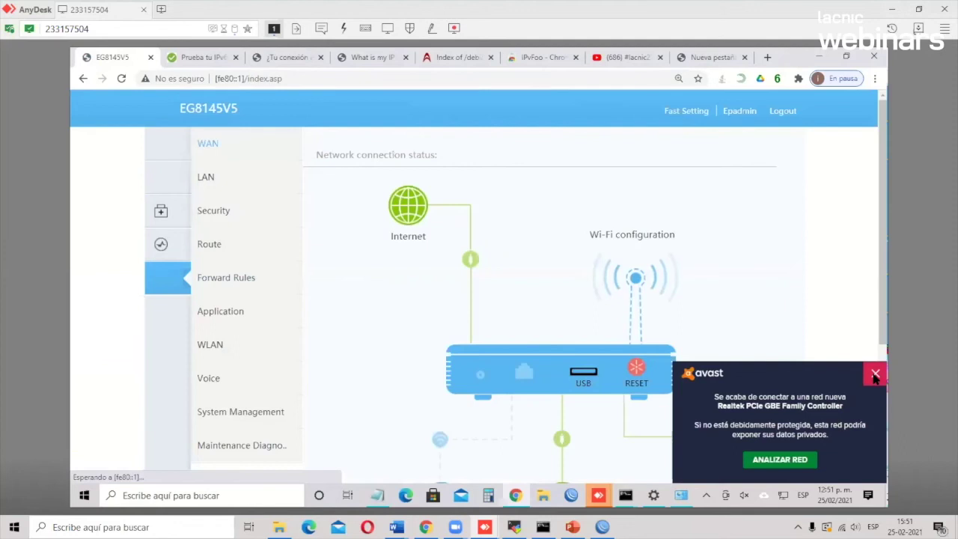
left_click(875, 375)
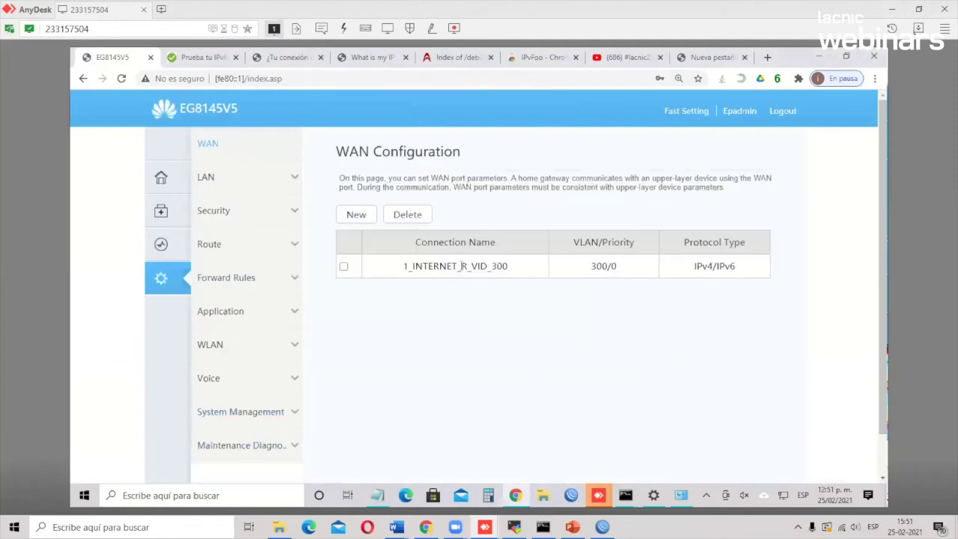
Step: Open 1_INTERNET_R_VID_300 and review its IPv4 DHCP/NAT and IPv6 DHCPv6-PD automatic settings
left_click(493, 265)
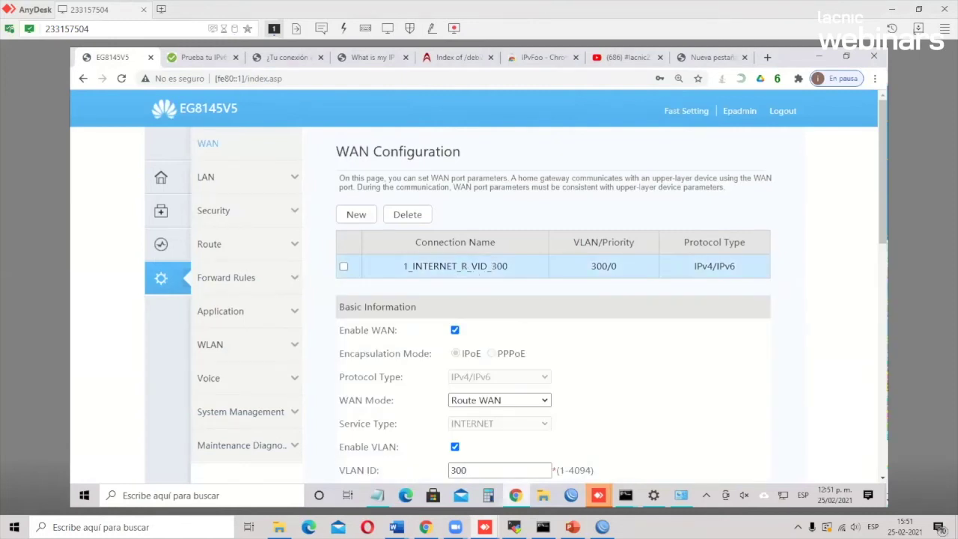
mouse_move(515, 495)
scroll(516, 339, "down", 1)
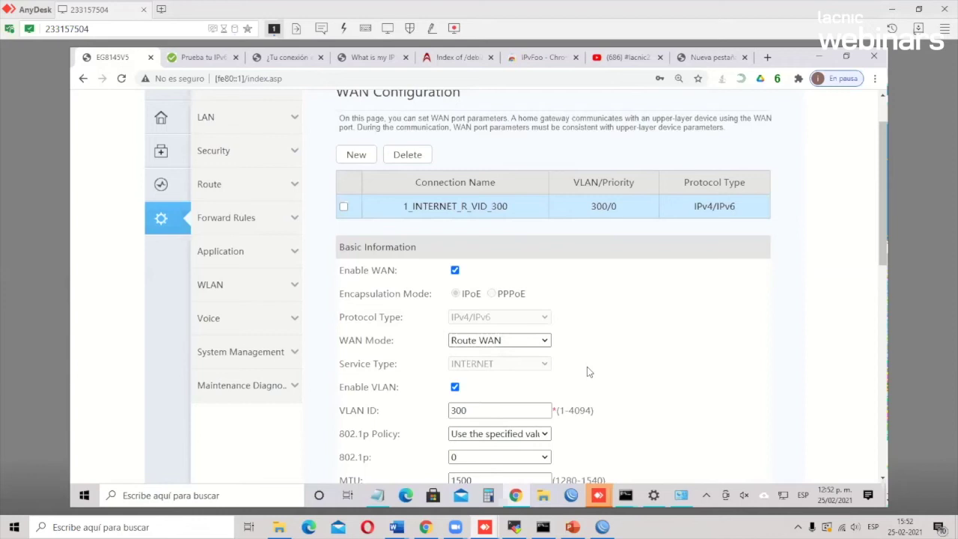
scroll(508, 363, "down", 2)
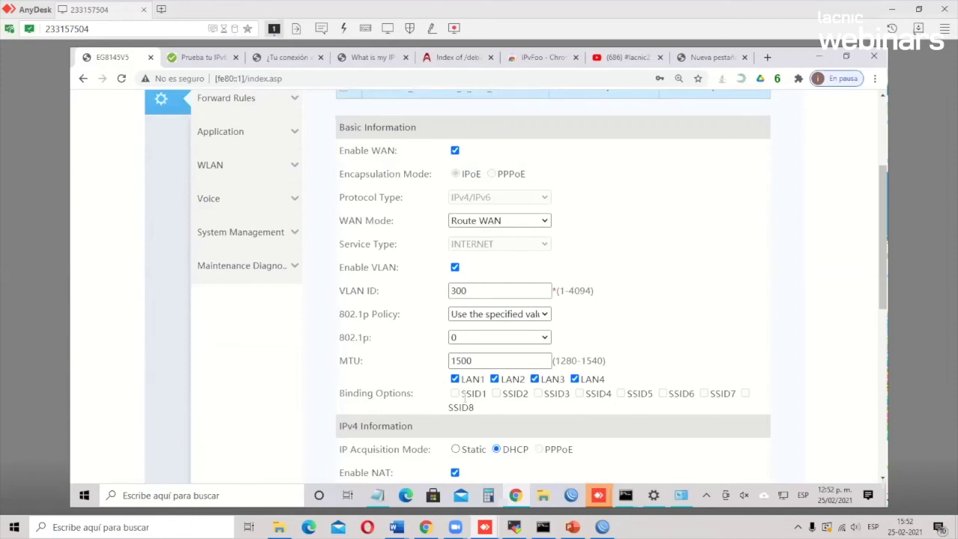
scroll(465, 397, "down", 5)
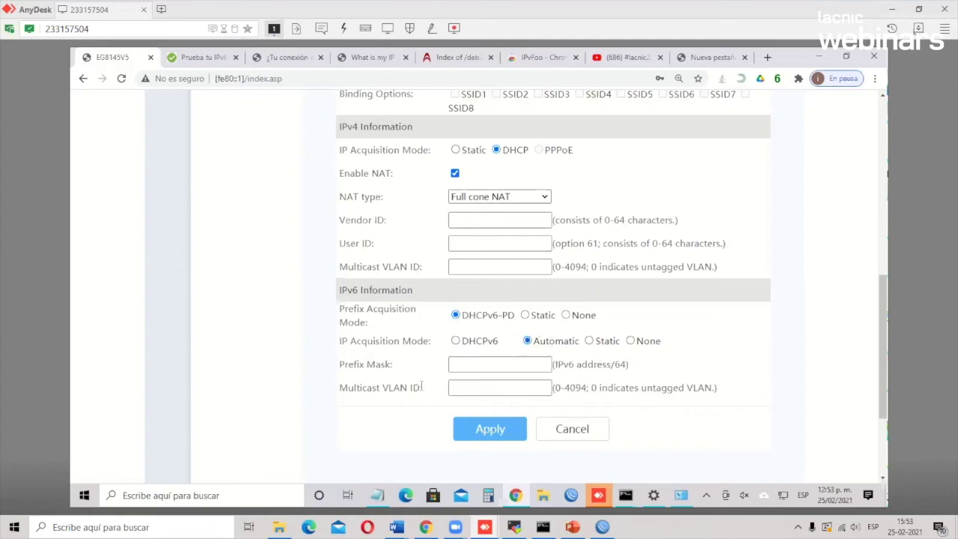
scroll(421, 386, "up", 10)
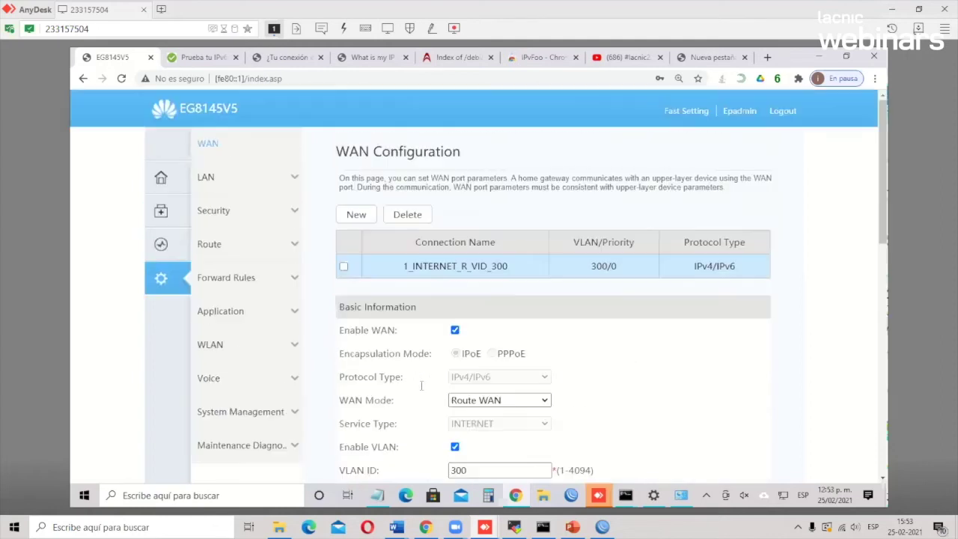
Step: Show WAN status and highlight the delegated prefix 2806:329:d000::/48 and the WAN IPv6 address
left_click(170, 247)
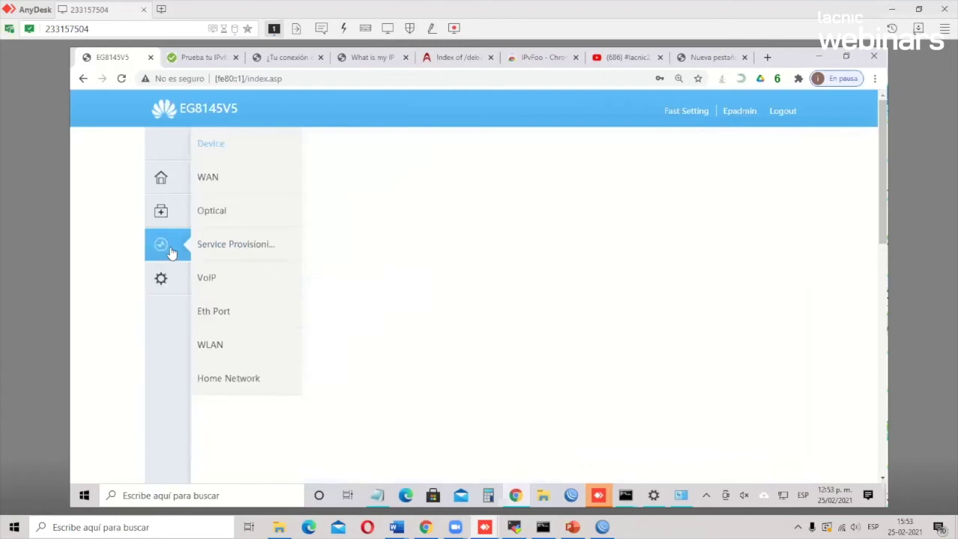
left_click(218, 182)
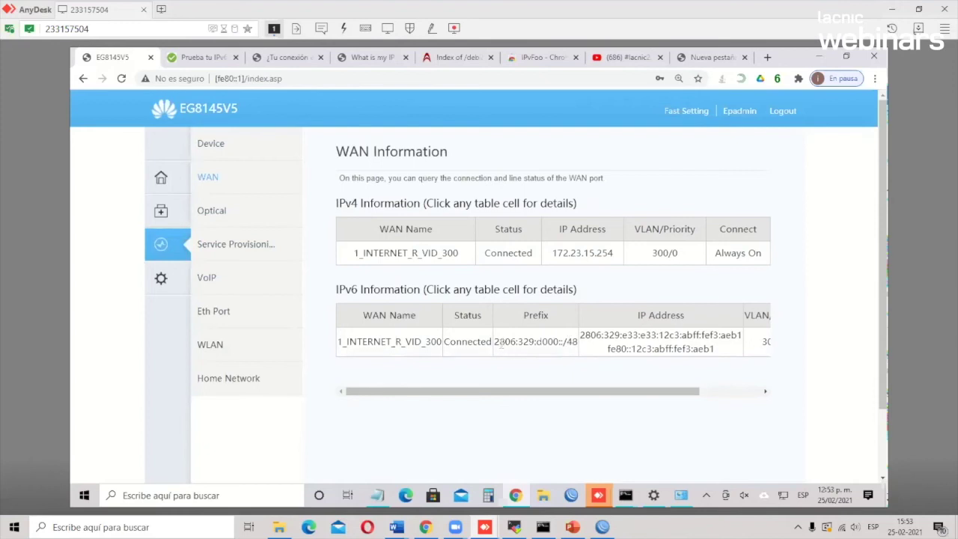
left_click_drag(497, 342, 581, 344)
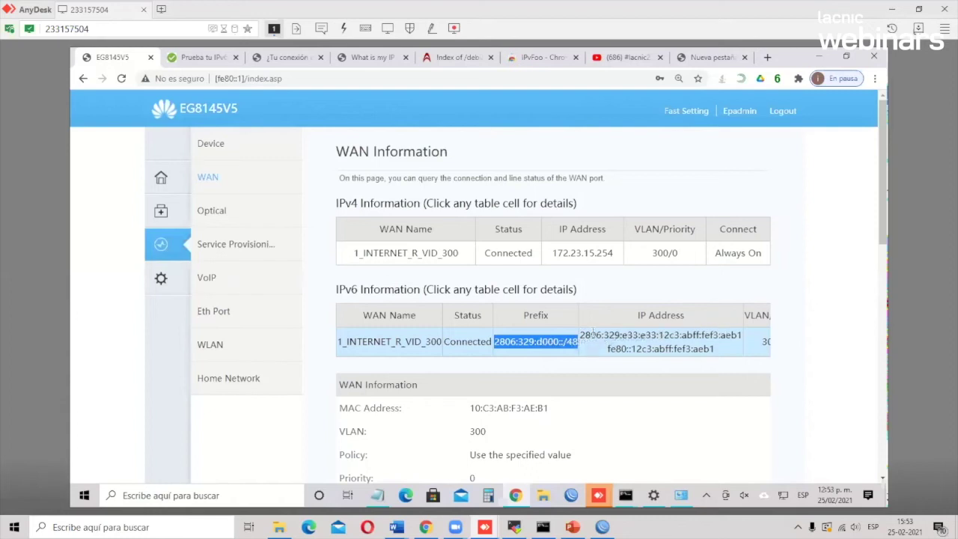
mouse_move(581, 335)
left_mouse_down()
mouse_move(620, 335)
mouse_move(580, 335)
left_mouse_up()
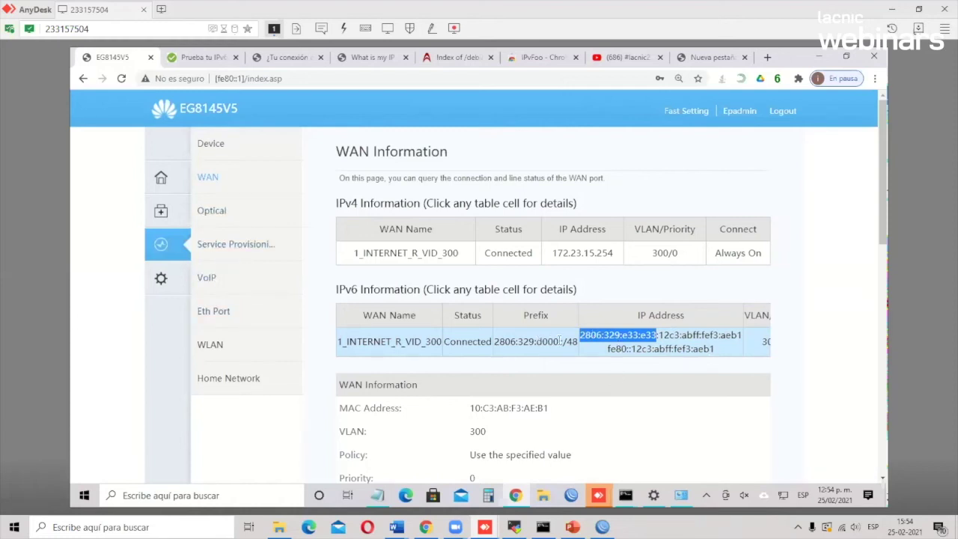
left_click_drag(578, 342, 494, 348)
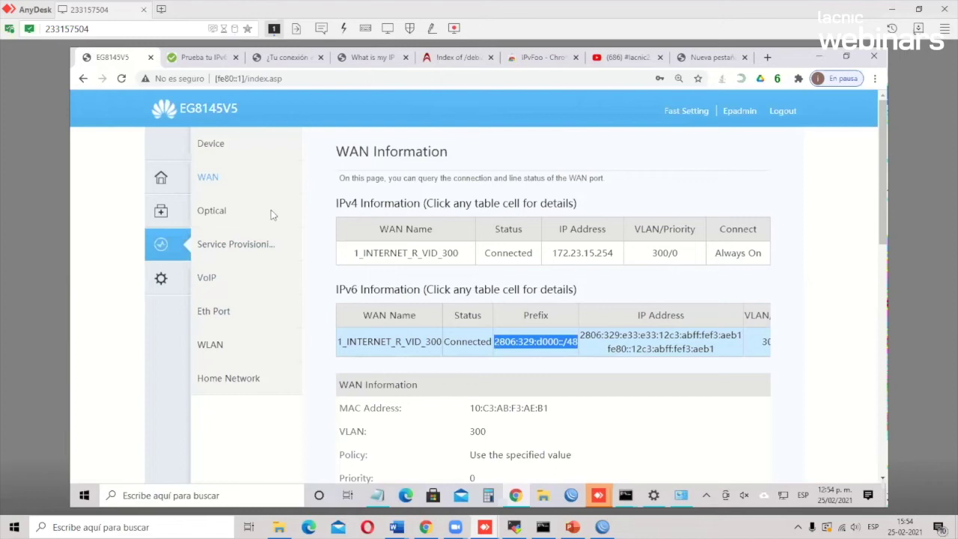
Step: Navigate to LAN > DHCPv6 Server in the device configuration settings
left_click(164, 278)
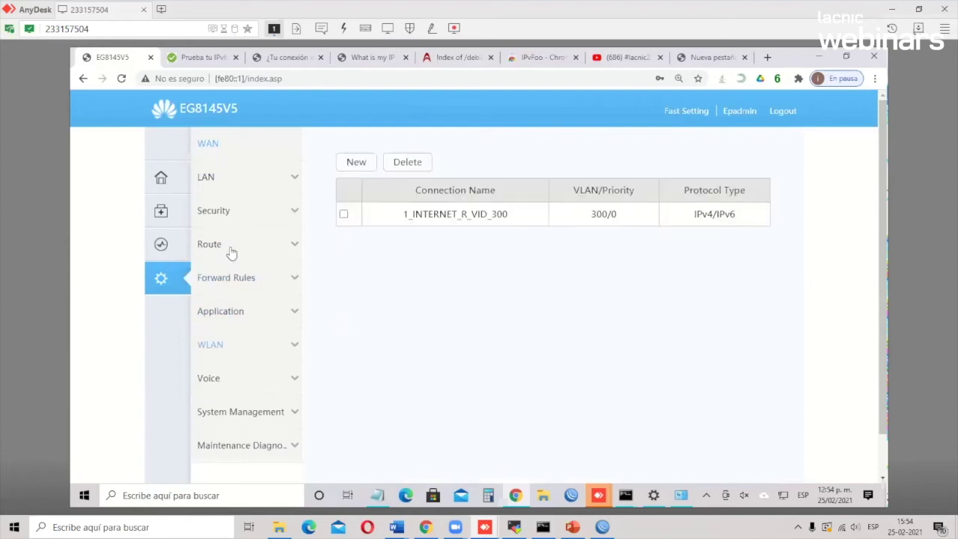
left_click(227, 185)
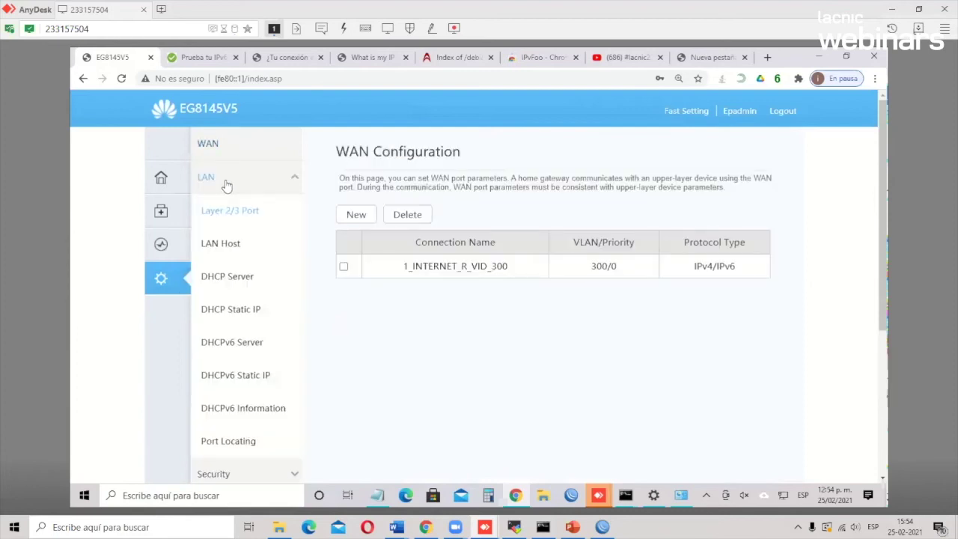
left_click(247, 346)
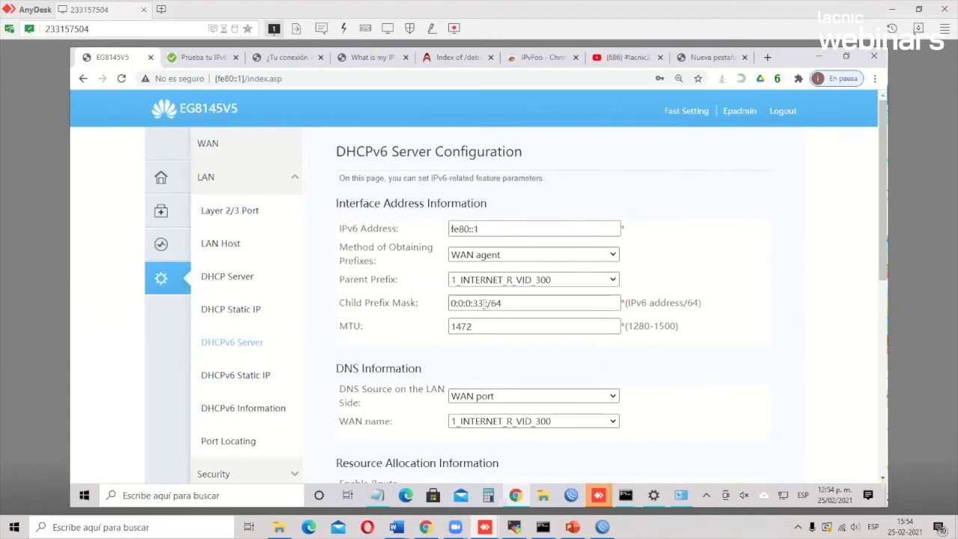
Step: Highlight the child prefix 0:0:0:33::/64 and LAN address fe80::1, scrolling through the page
mouse_move(484, 303)
double_click(479, 304)
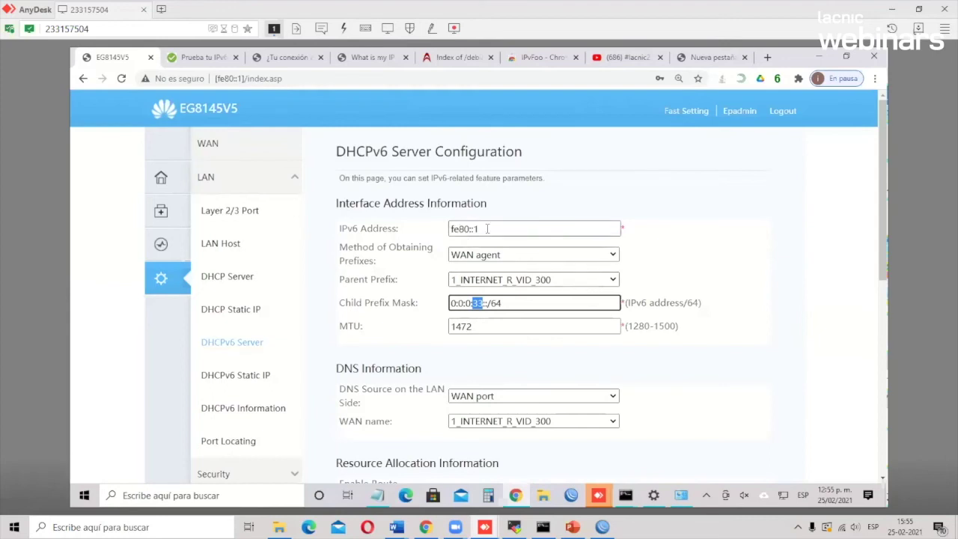
left_click_drag(487, 229, 447, 229)
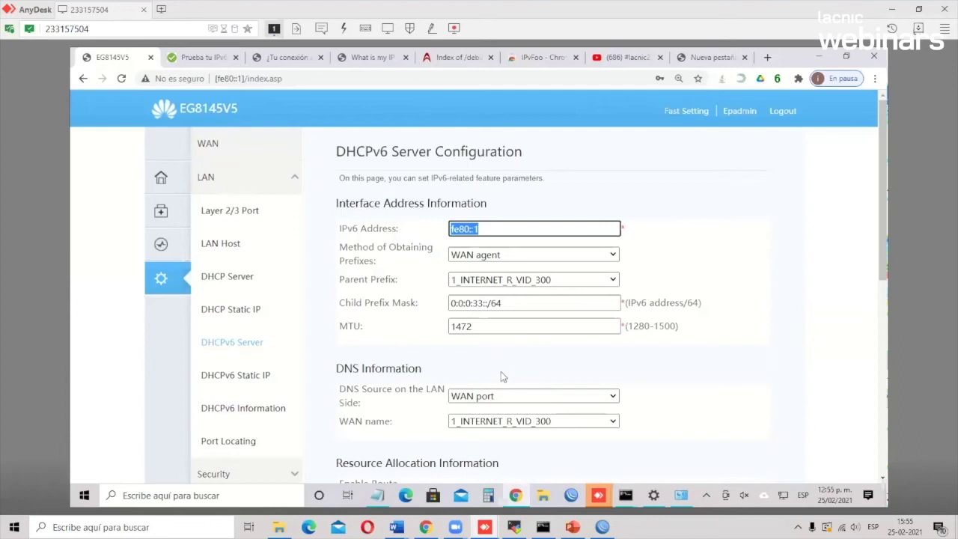
scroll(501, 371, "down", 2)
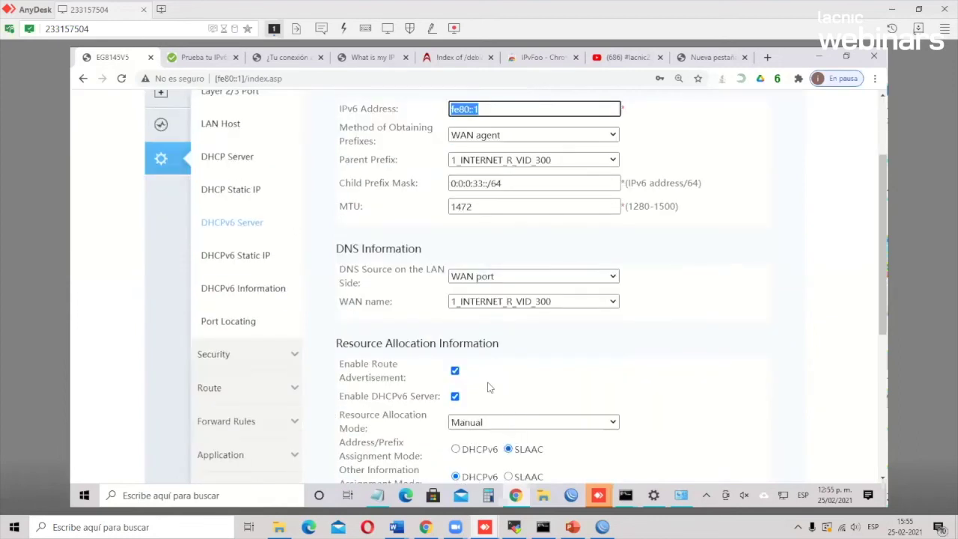
scroll(487, 390, "down", 2)
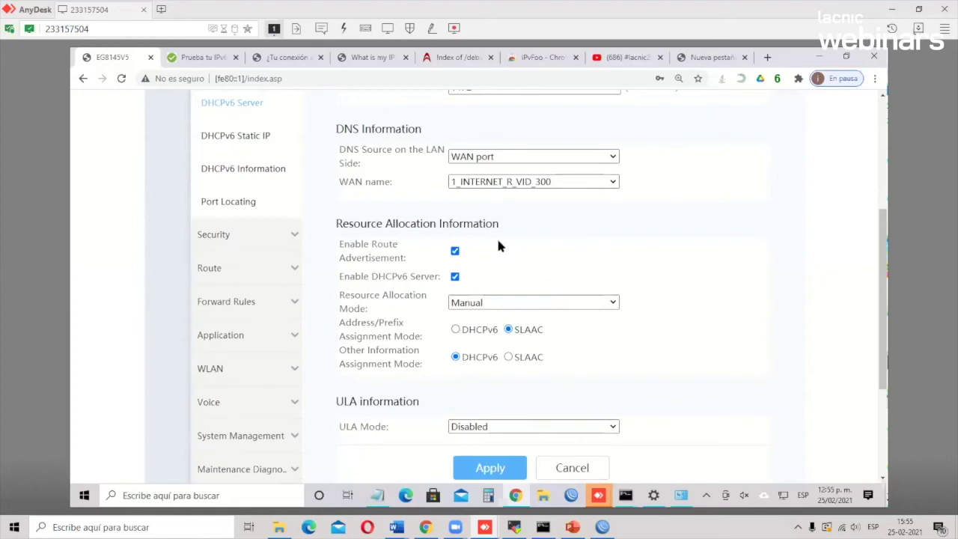
scroll(499, 241, "up", 2)
scroll(500, 246, "up", 2)
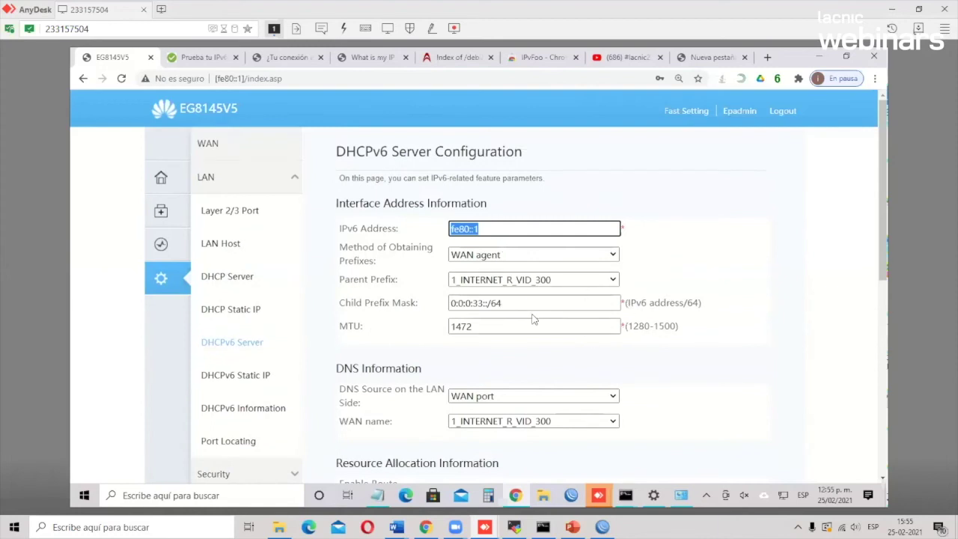
Step: Bring the second command prompt forward and run ipconfig /all
left_click(625, 495)
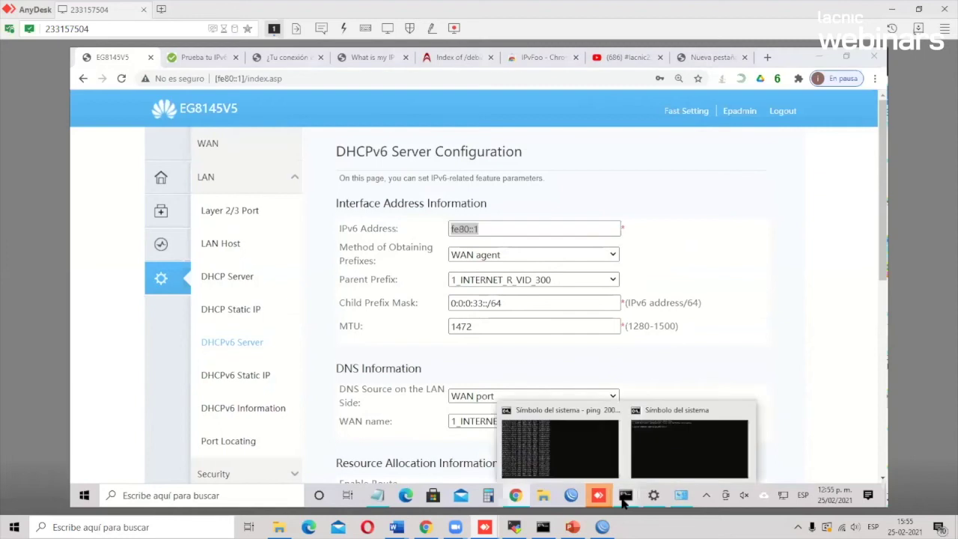
left_click(692, 456)
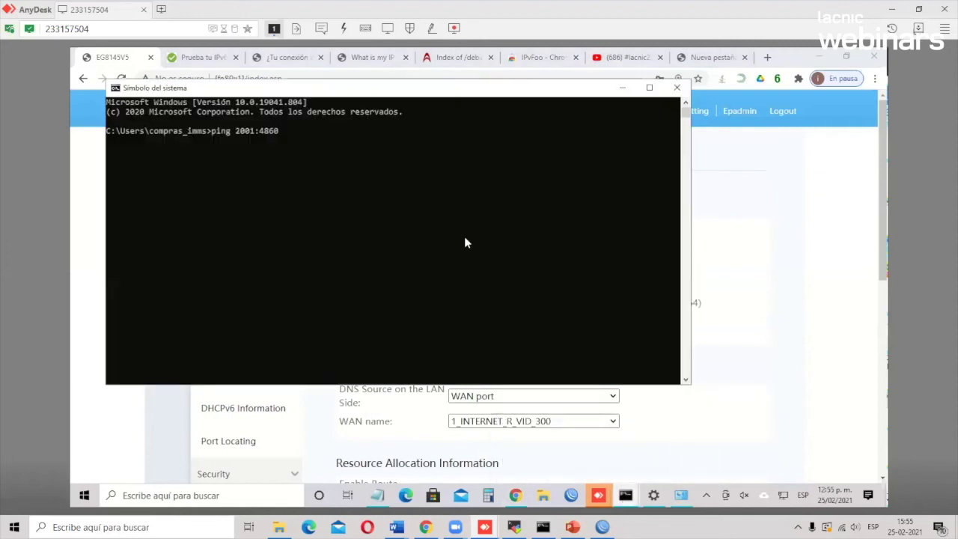
left_click_drag(460, 96, 520, 105)
key("BackSpace")
key("BackSpace")
key("BackSpace")
key("BackSpace")
key("BackSpace")
key("BackSpace")
key("BackSpace")
key("BackSpace")
key("BackSpace")
key("BackSpace")
key("BackSpace")
key("BackSpace")
key("BackSpace")
key("BackSpace")
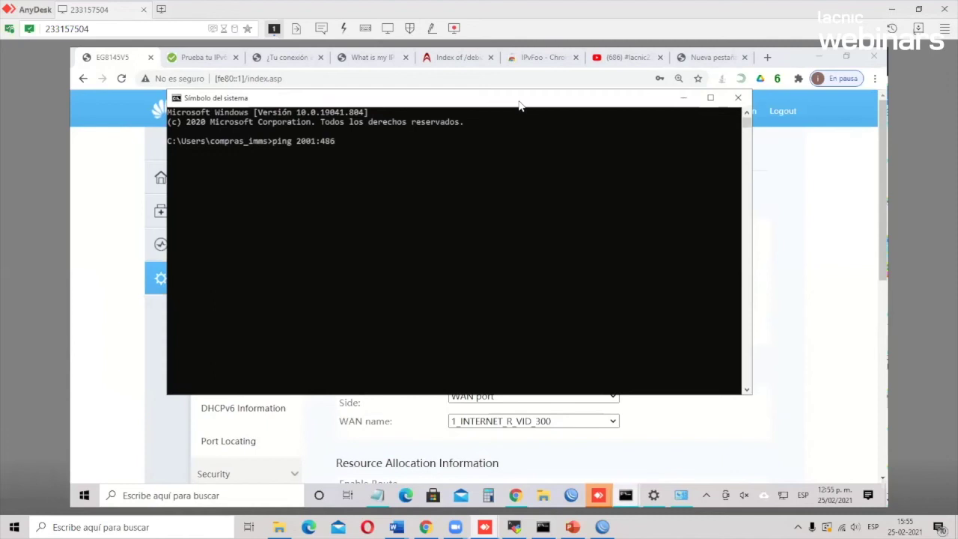
type("ip")
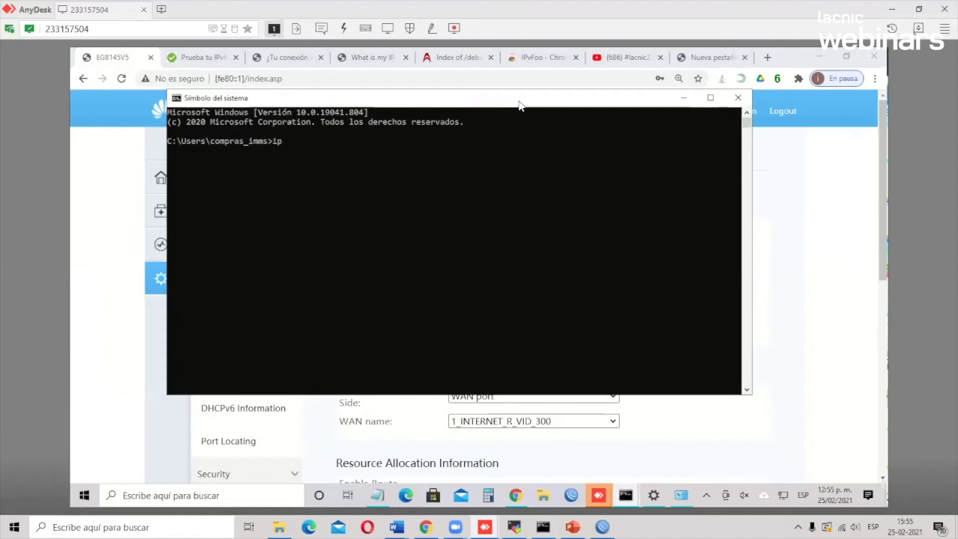
type("config /all")
key("Return")
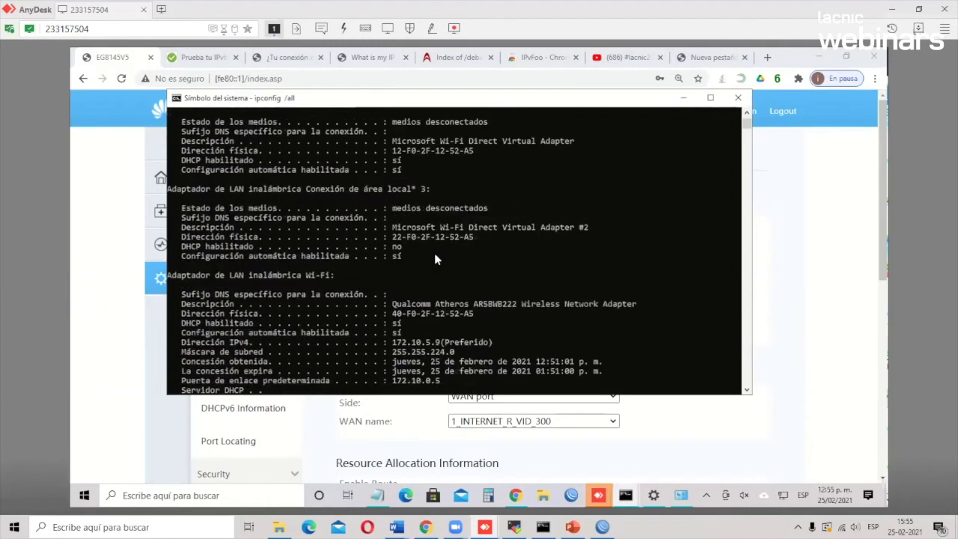
Step: Highlight the 2806:329:d000:33 IPv6 address, gateway fe80::1%10, and second IPv6 DNS server
scroll(434, 254, "up", 7)
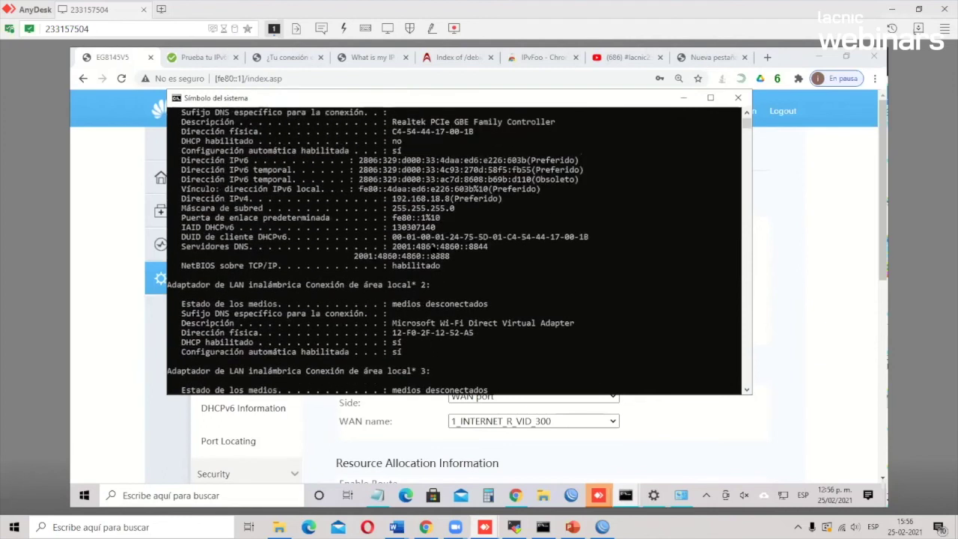
scroll(431, 245, "up", 1)
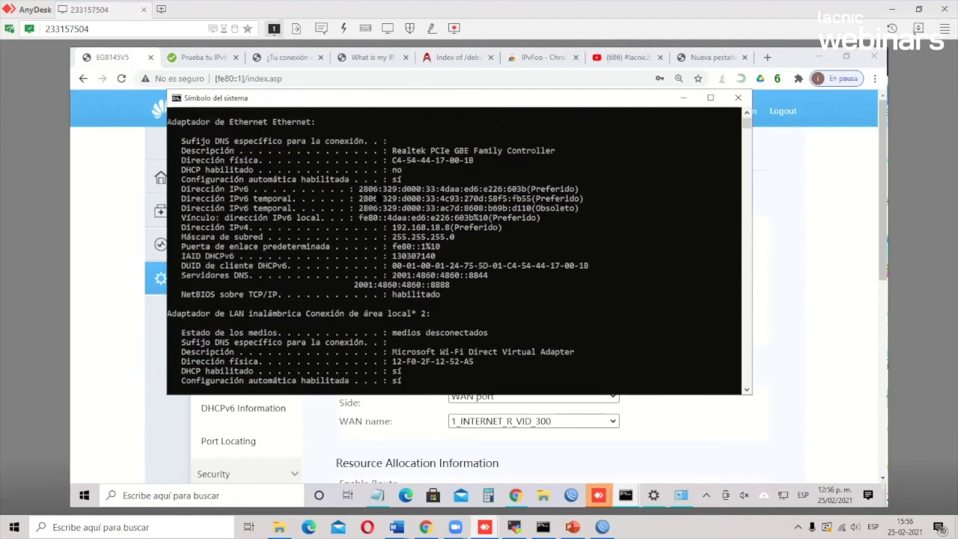
left_click_drag(360, 189, 432, 194)
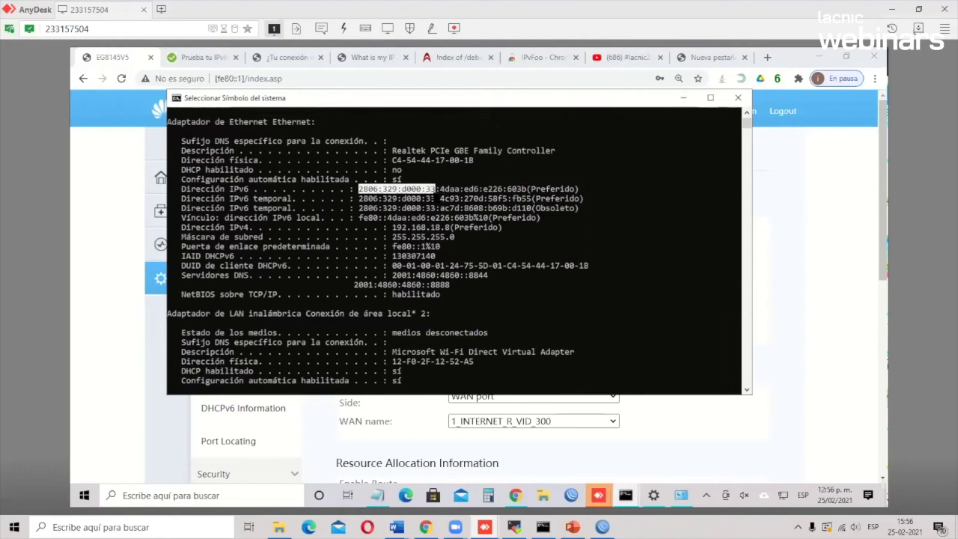
left_click_drag(443, 193, 532, 193)
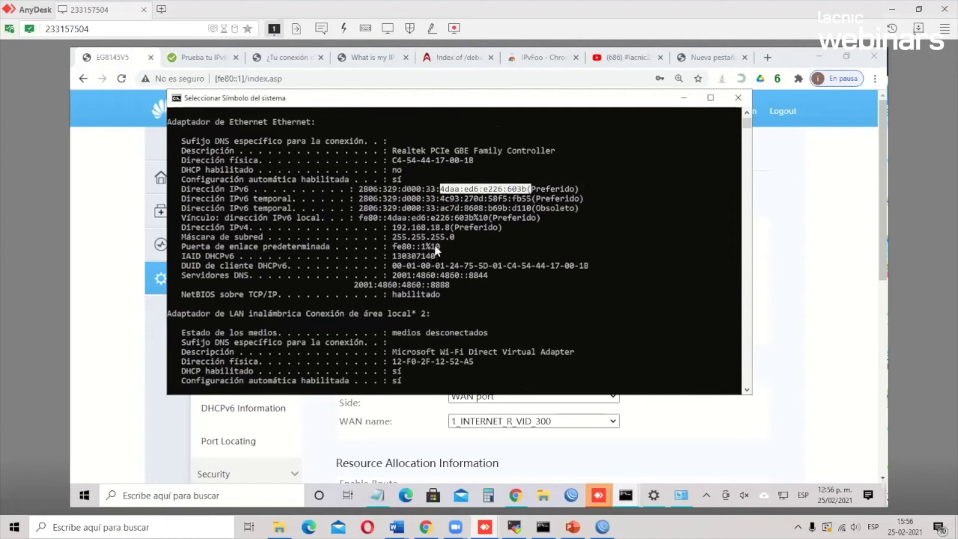
left_click_drag(443, 248, 392, 249)
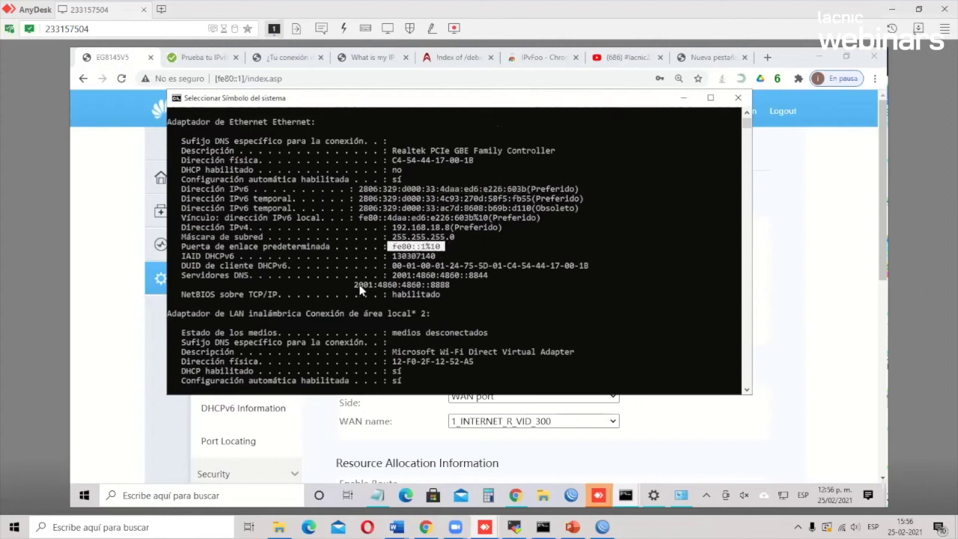
left_click_drag(355, 285, 451, 289)
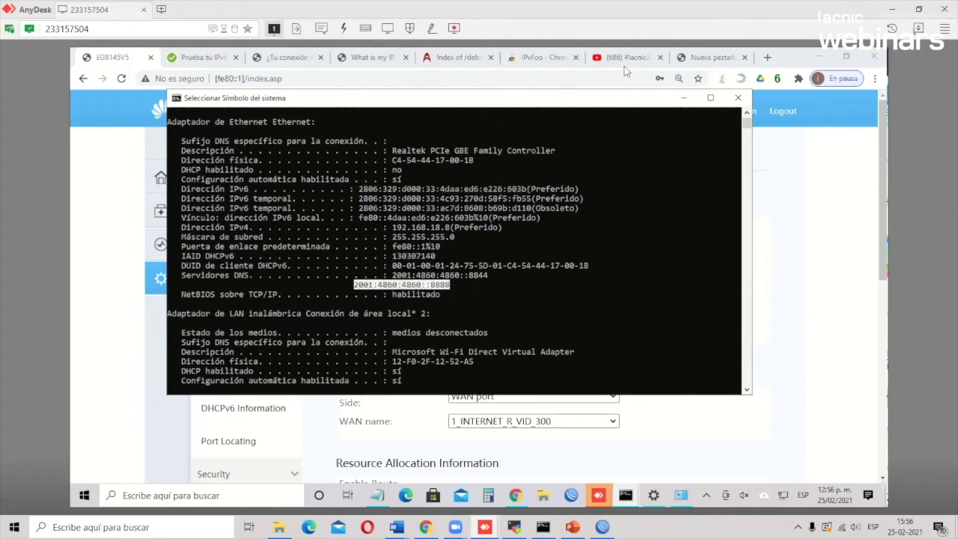
left_click(513, 227)
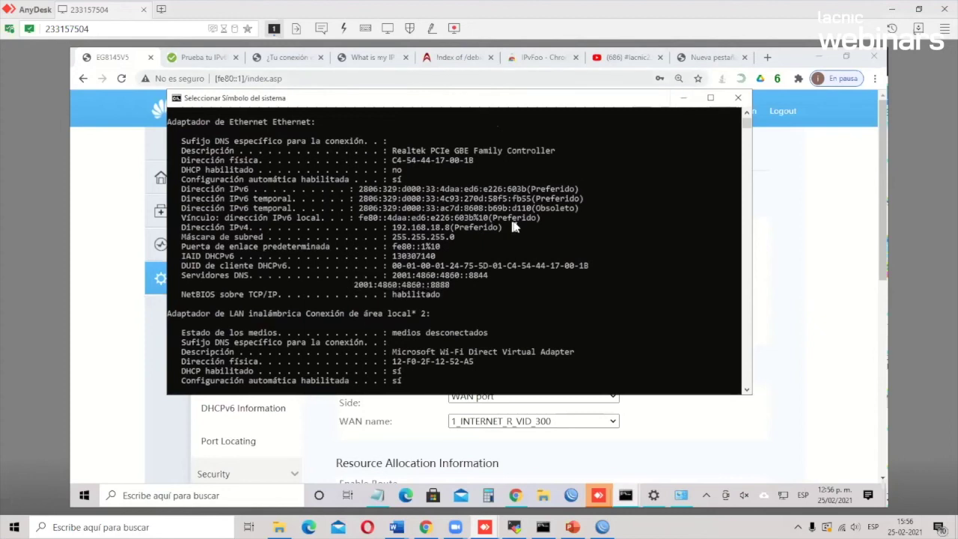
Step: Check the ping console replies, then minimize both command prompts to reveal the router page
key("Escape")
key("Up")
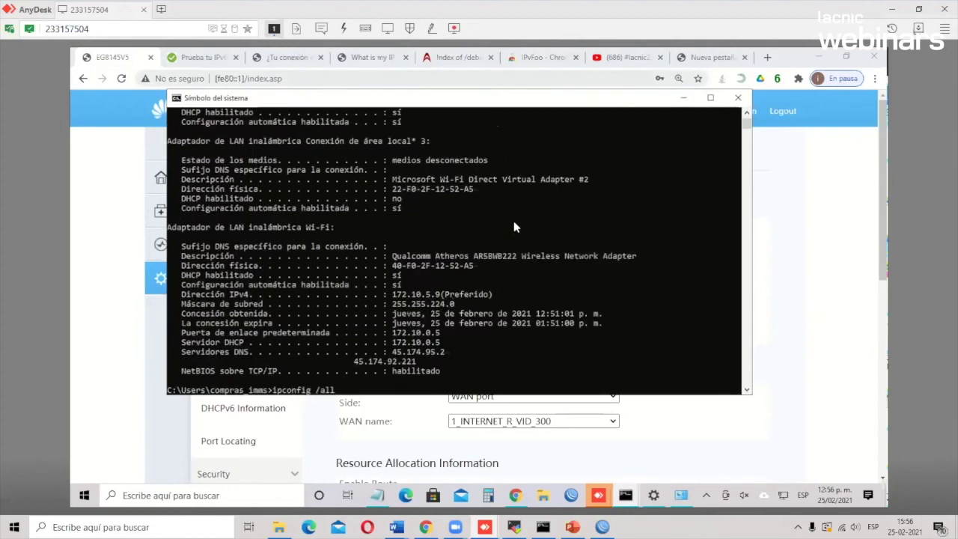
left_click(626, 496)
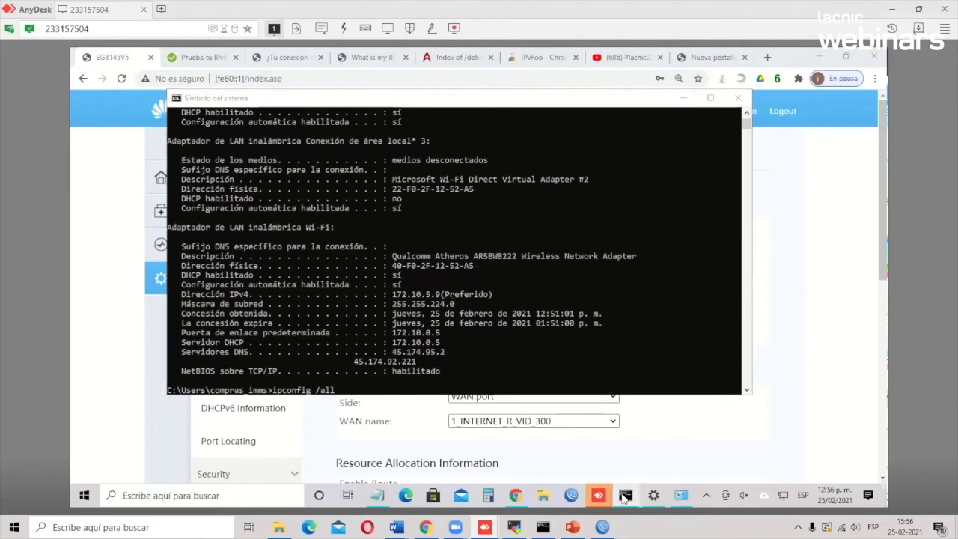
left_click(573, 454)
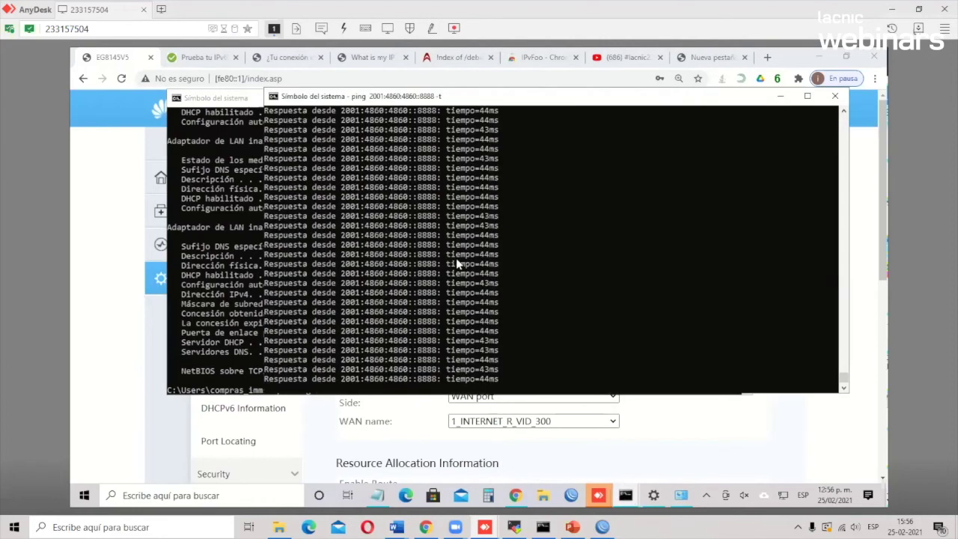
left_click(240, 101)
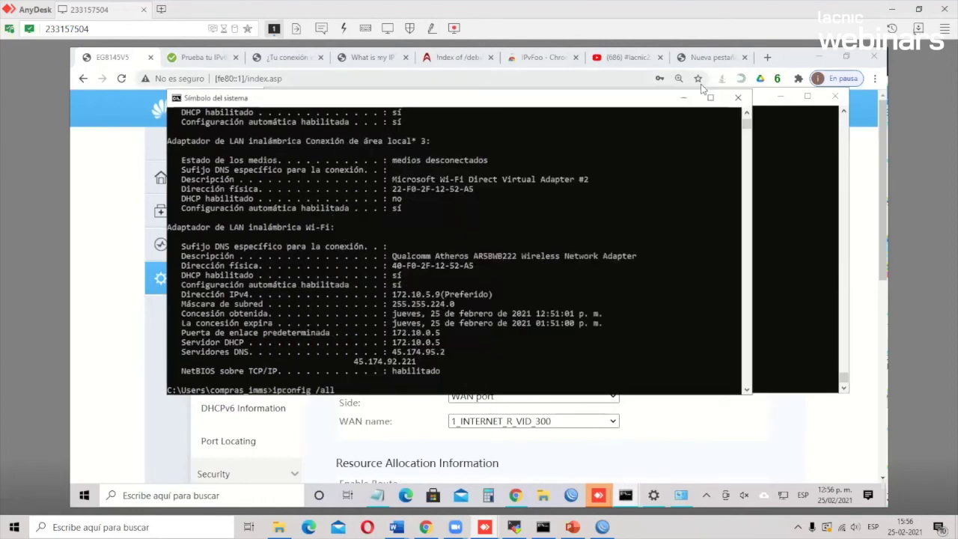
left_click(683, 97)
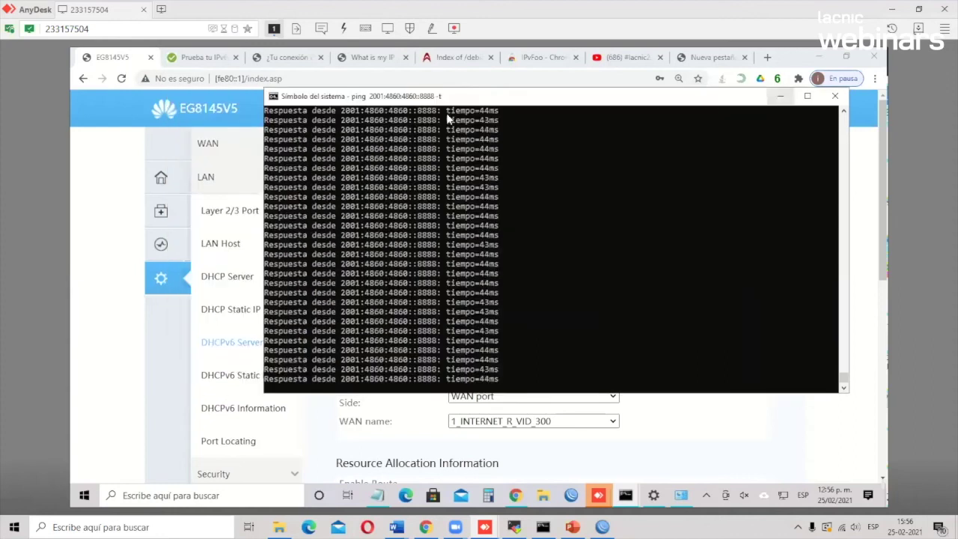
left_click(780, 96)
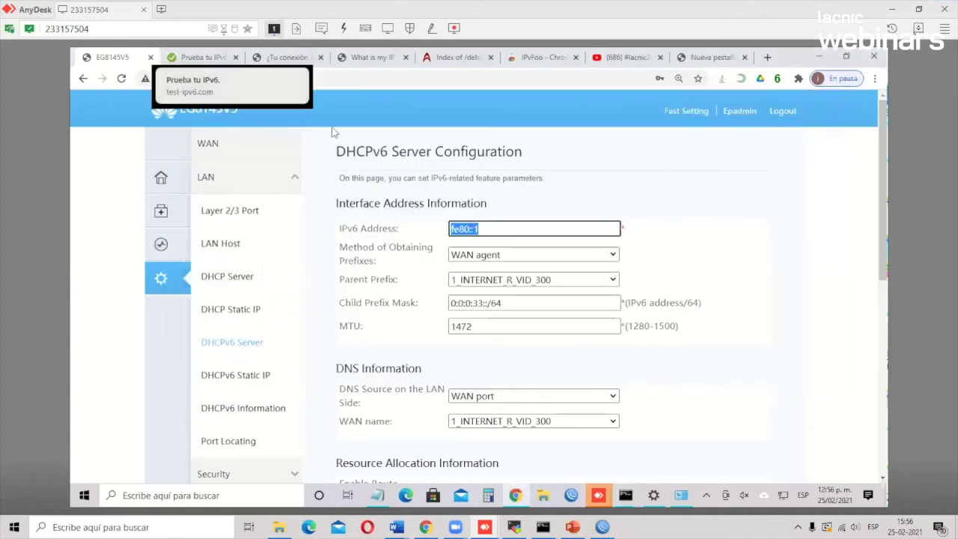
Step: Rerun the test-ipv6.com check for a 10/10 score and select the reported public IPv6 address
left_click(215, 60)
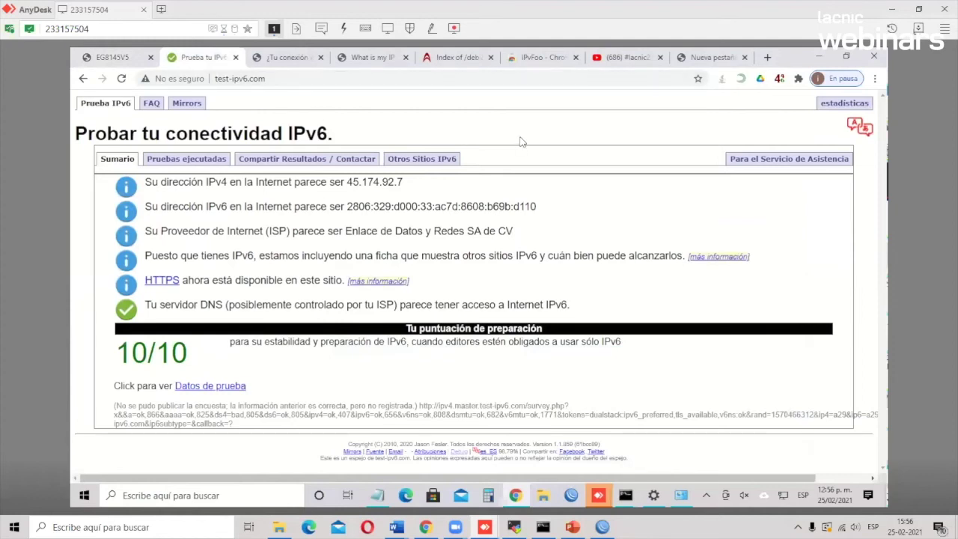
key("F5")
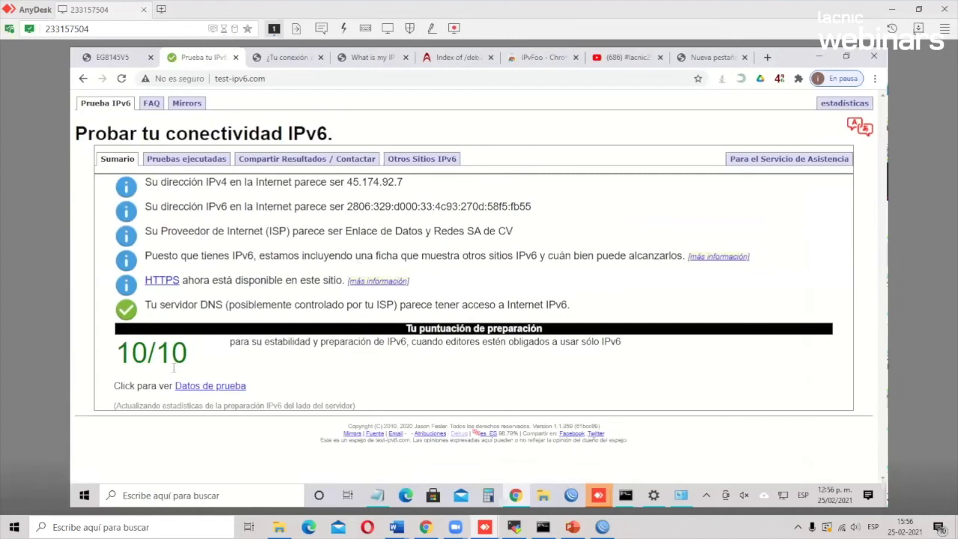
left_click_drag(348, 206, 540, 209)
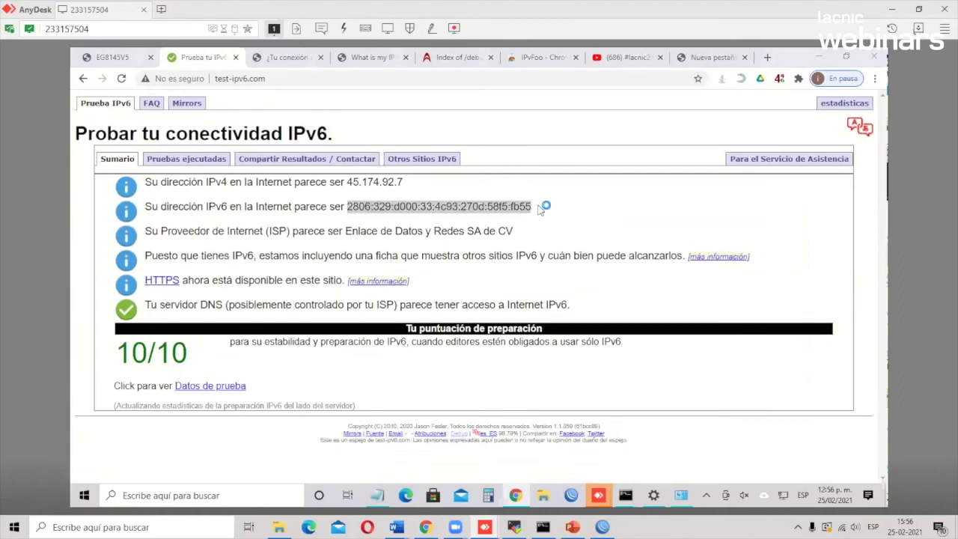
Step: View Google's IPv6-ready result, dismiss the Avast notice, and bring up the IPv6 test URL notes
left_click(302, 58)
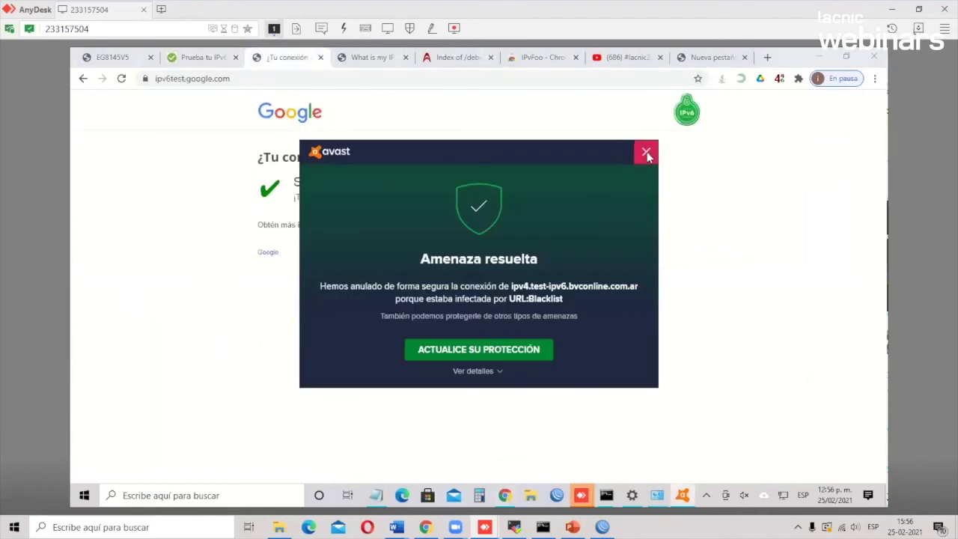
left_click(646, 152)
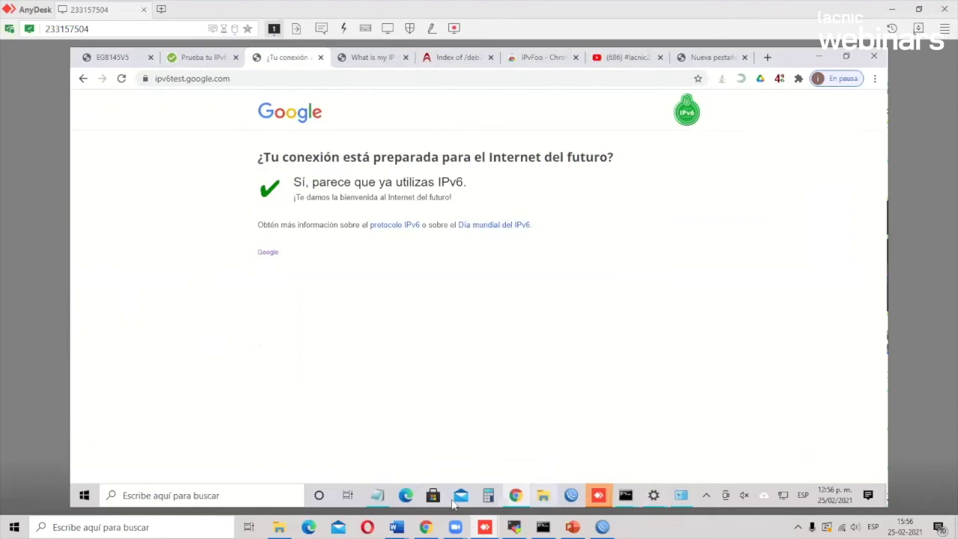
left_click(379, 500)
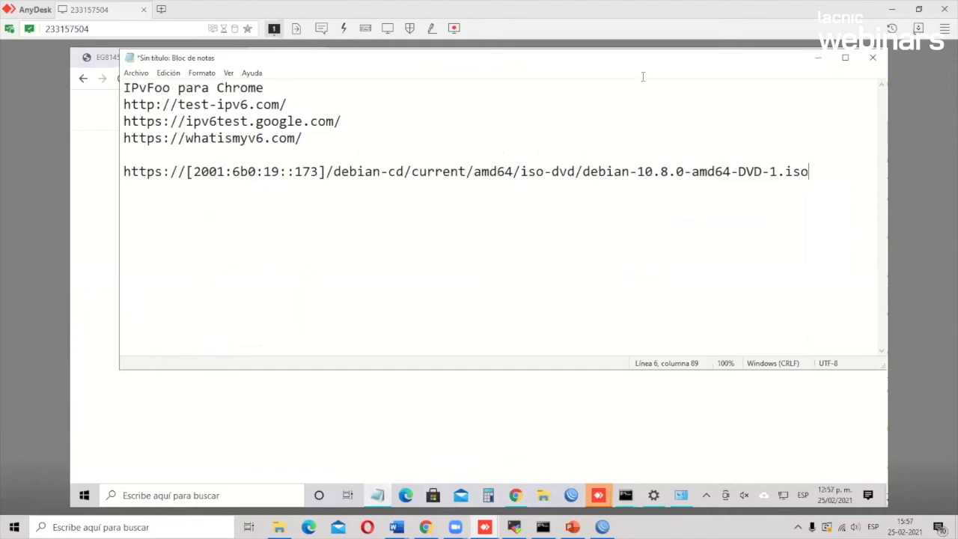
Step: Check the IPv6 address on whatismyv6.com and start downloading debian-10.8.0-amd64-DVD-1.iso
left_click(821, 60)
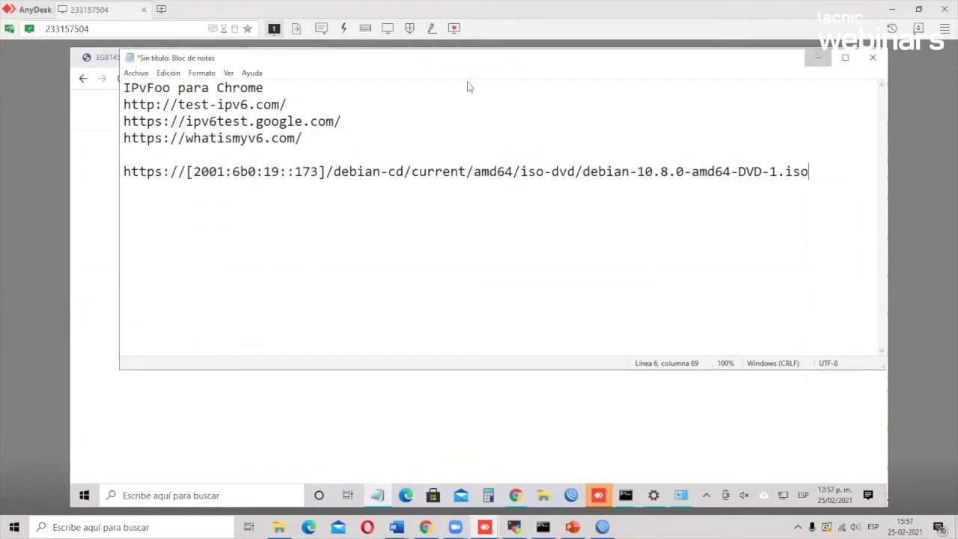
left_click(375, 60)
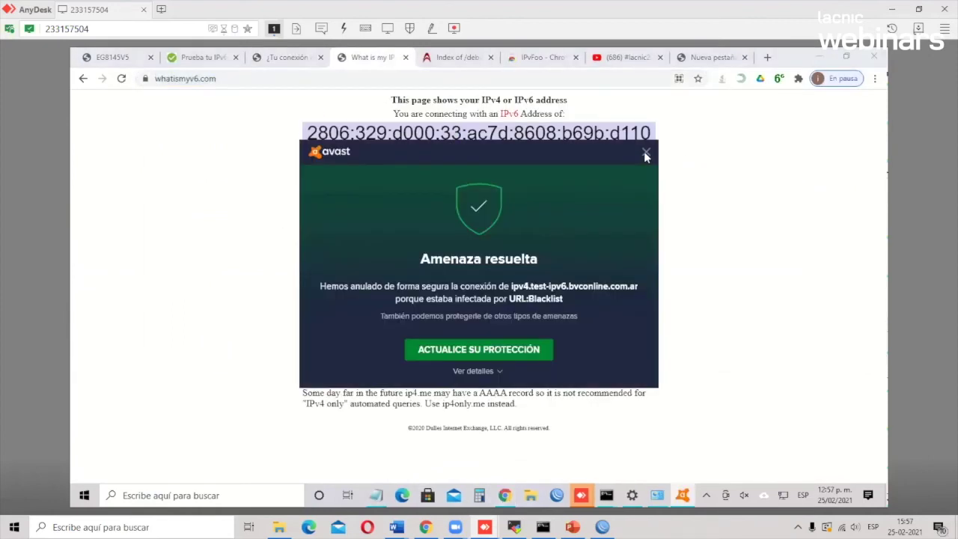
left_click(646, 152)
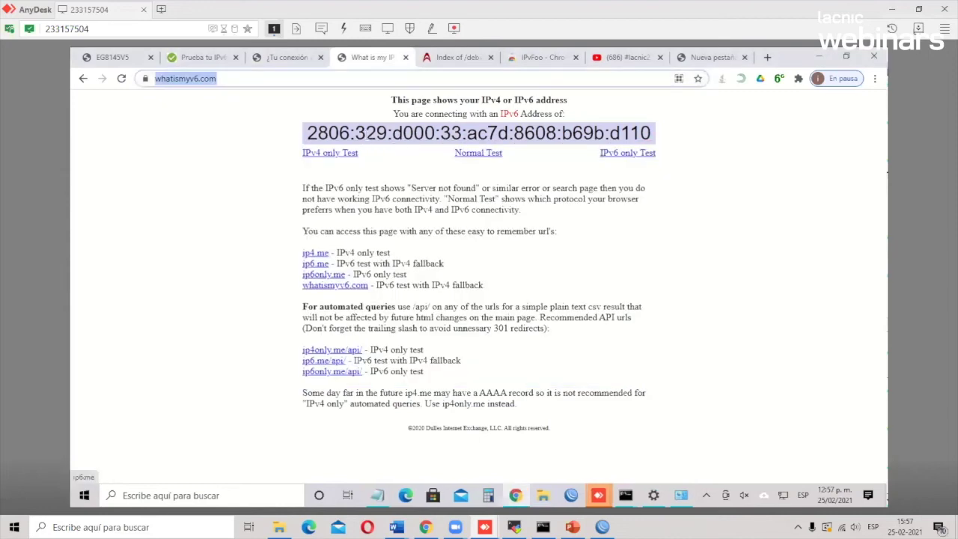
left_click(459, 59)
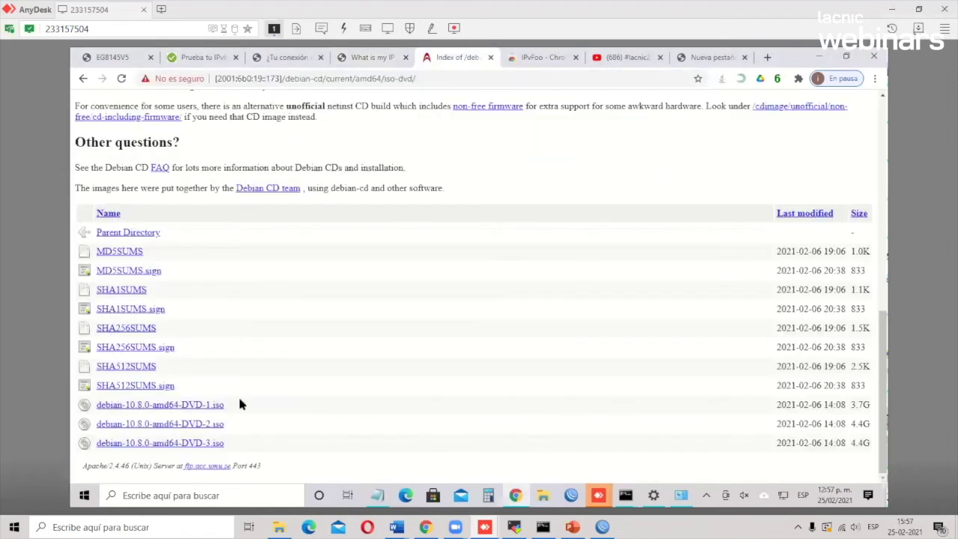
left_click(202, 406)
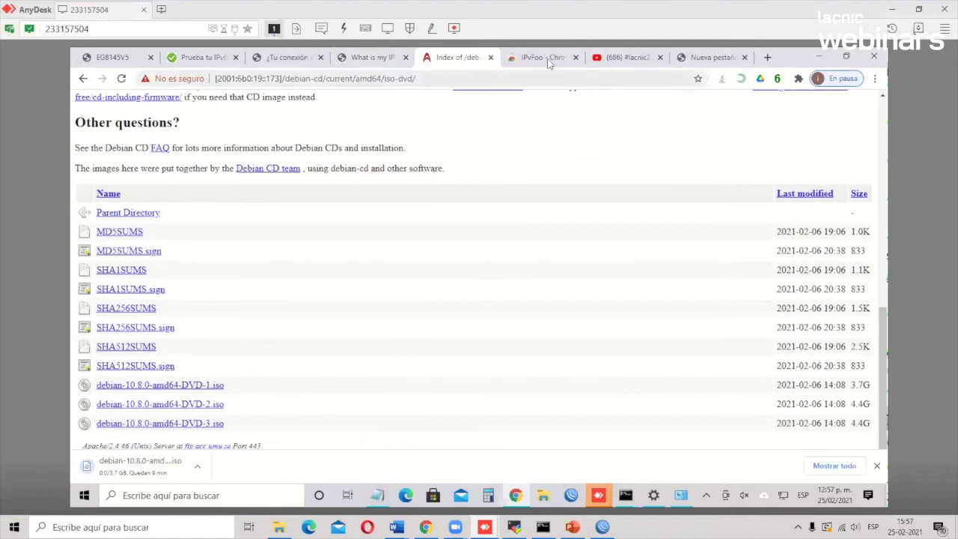
Step: Pause the LACNIC IPv6 YouTube video
left_click(546, 60)
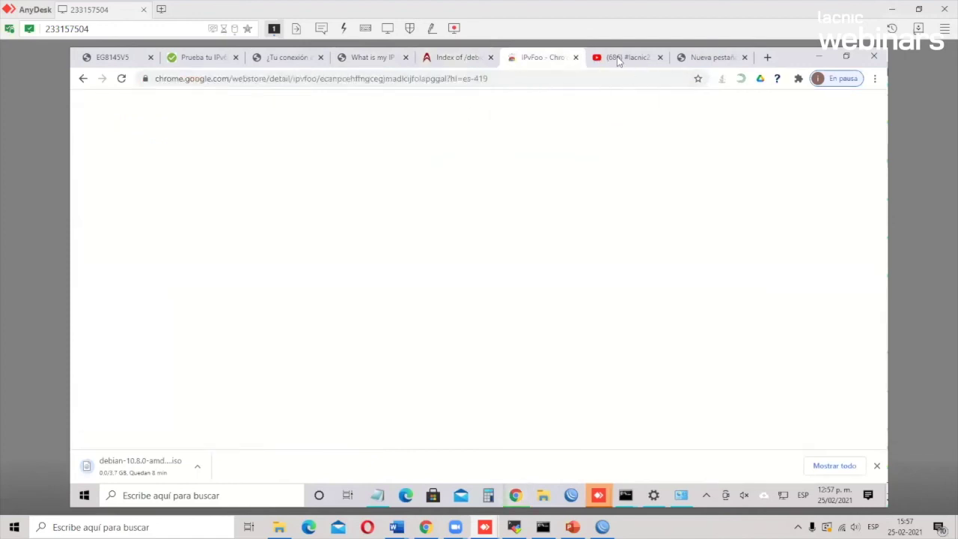
left_click(618, 60)
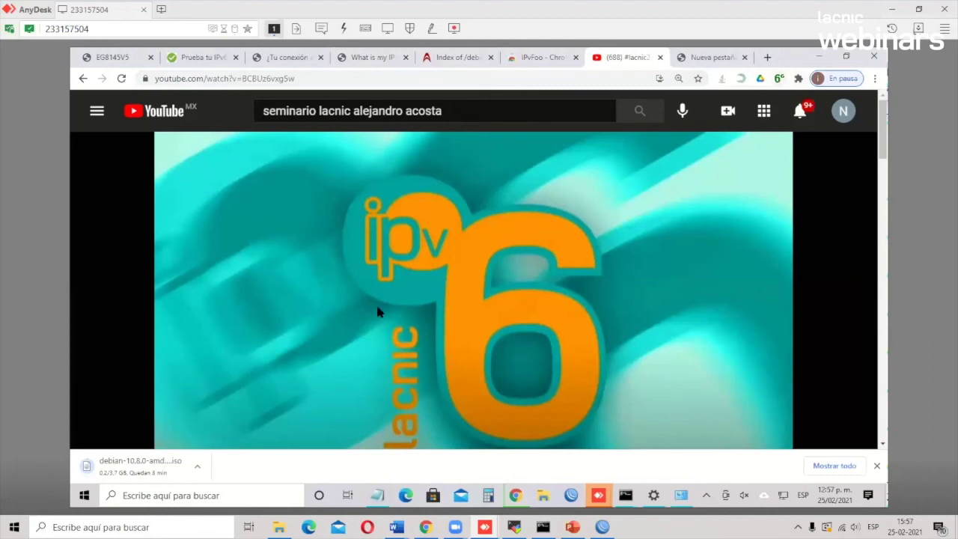
left_click(416, 334)
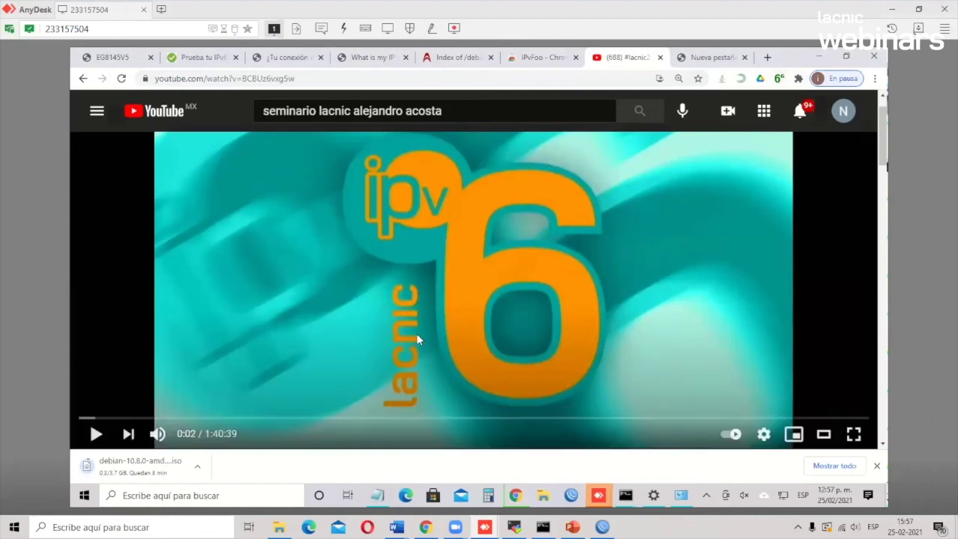